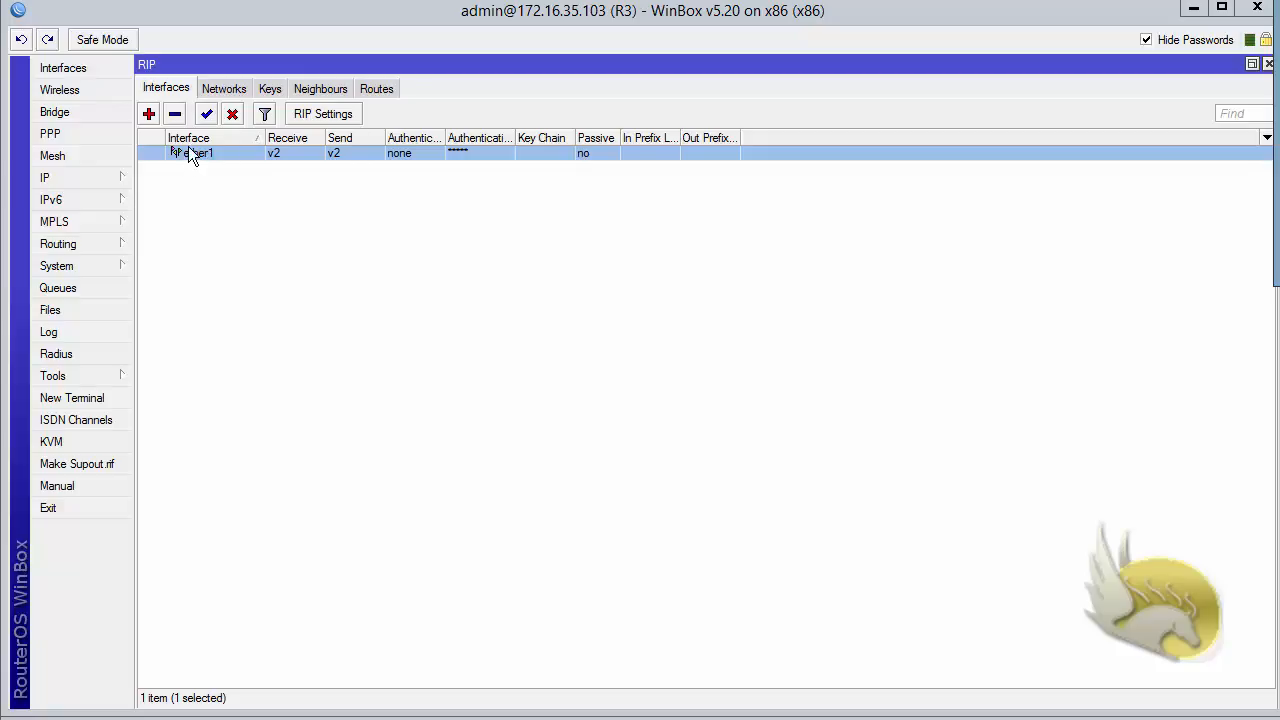
- Try md5 authentication on ether1, find no key chain available, and discard the change
double_click(189, 153)
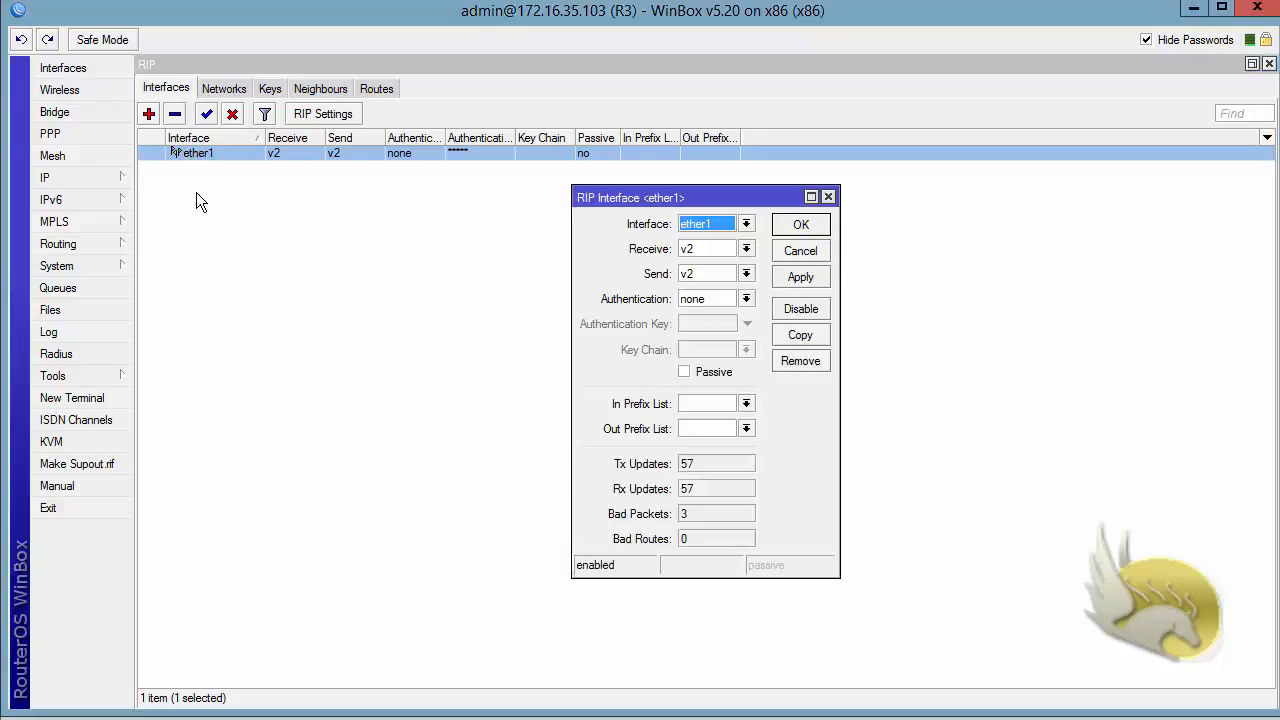
left_click(746, 299)
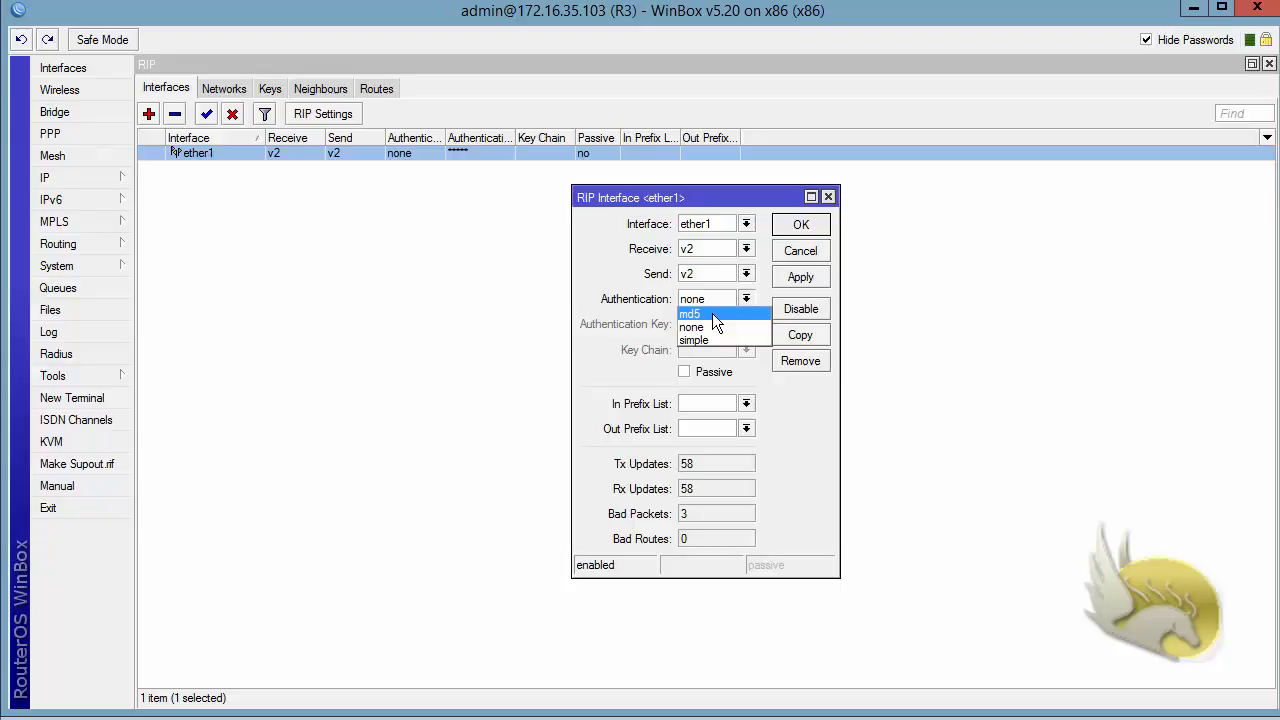
left_click(714, 316)
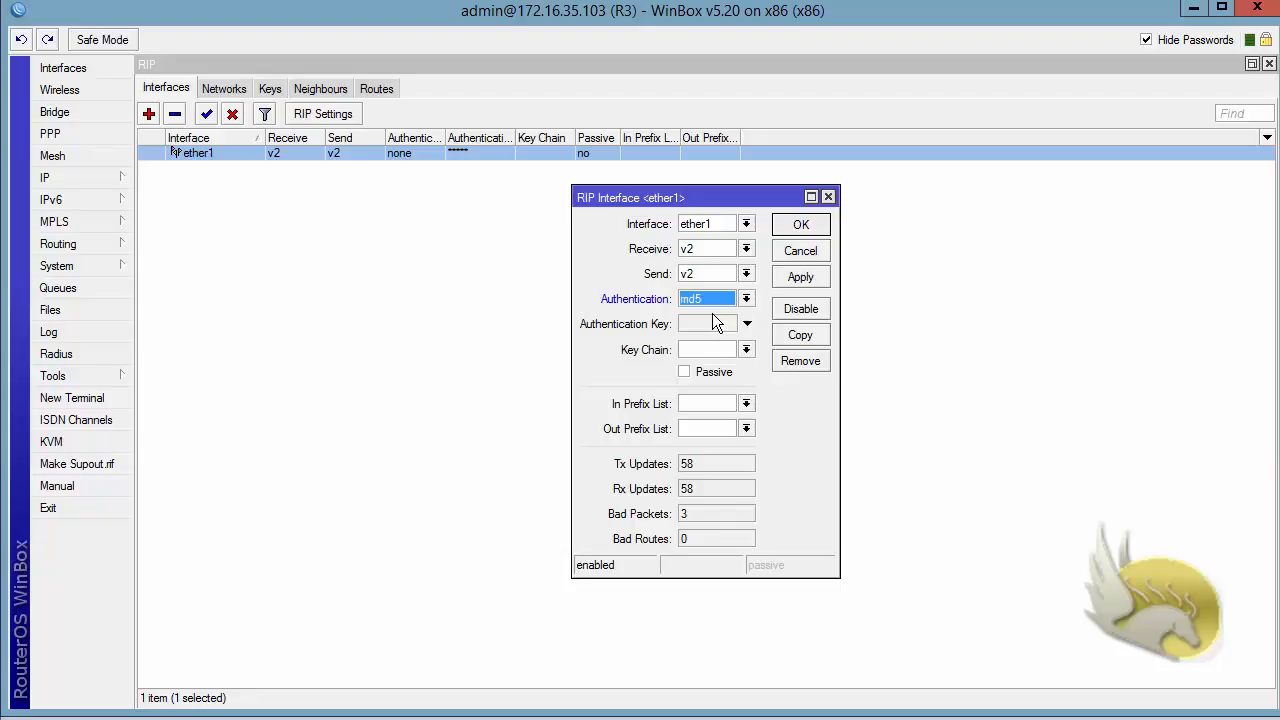
left_click(747, 350)
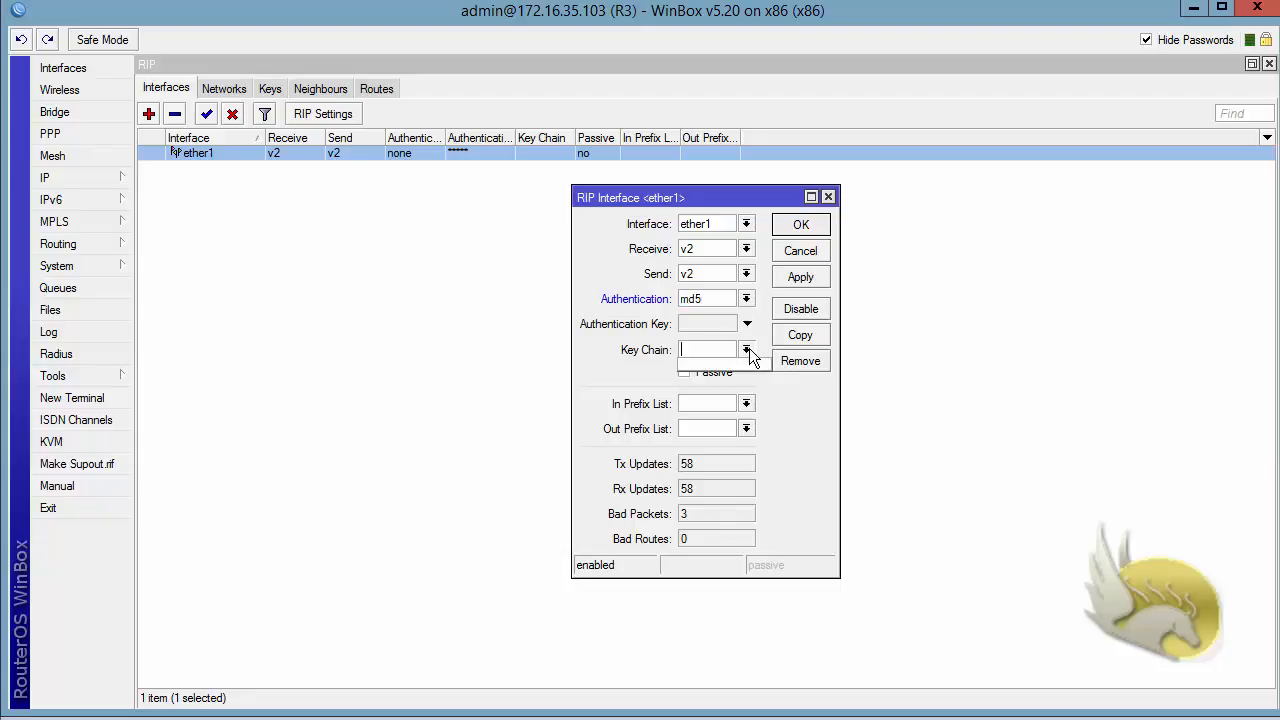
left_click(748, 352)
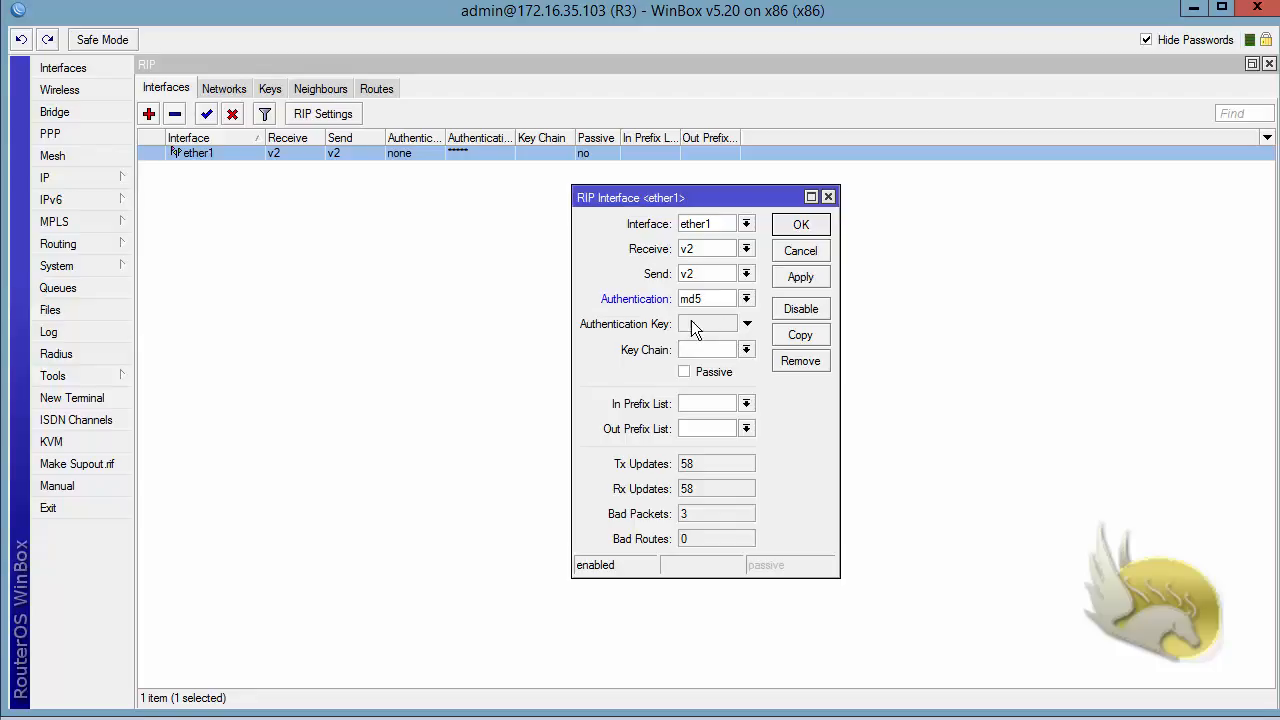
left_click(782, 258)
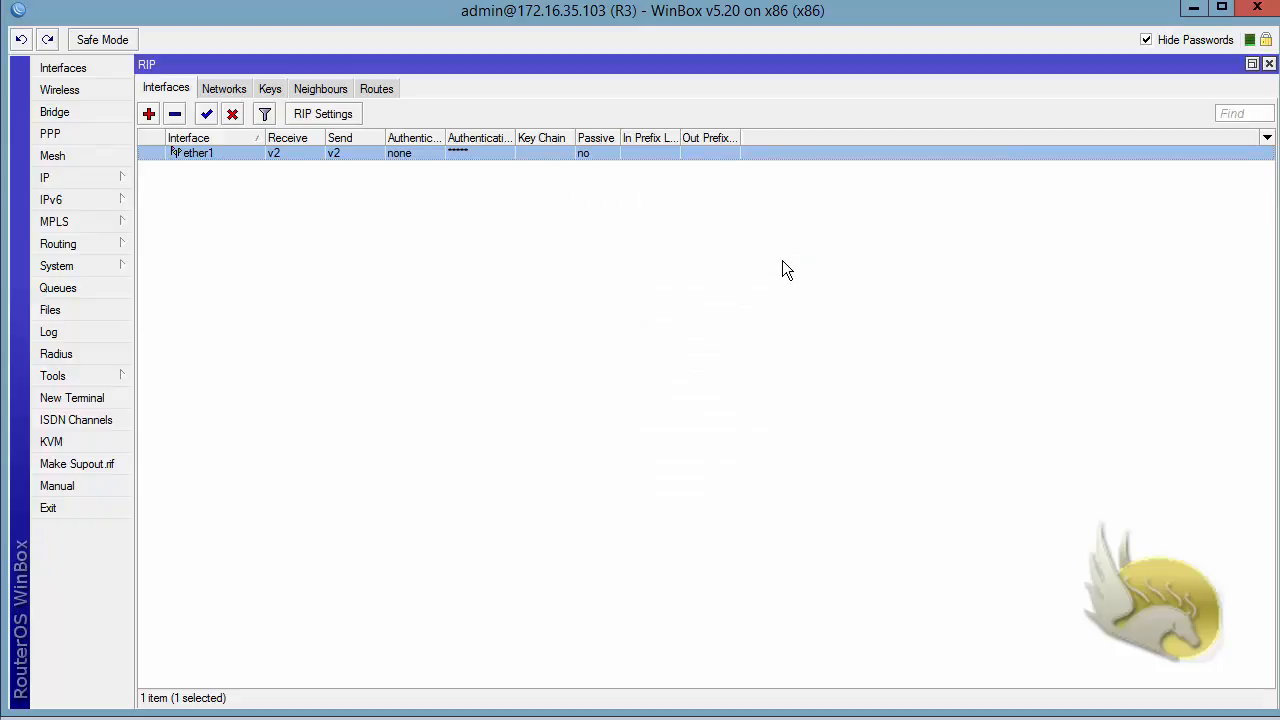
- Start a new RIP key in key chain RIP with key ID 1
left_click(271, 89)
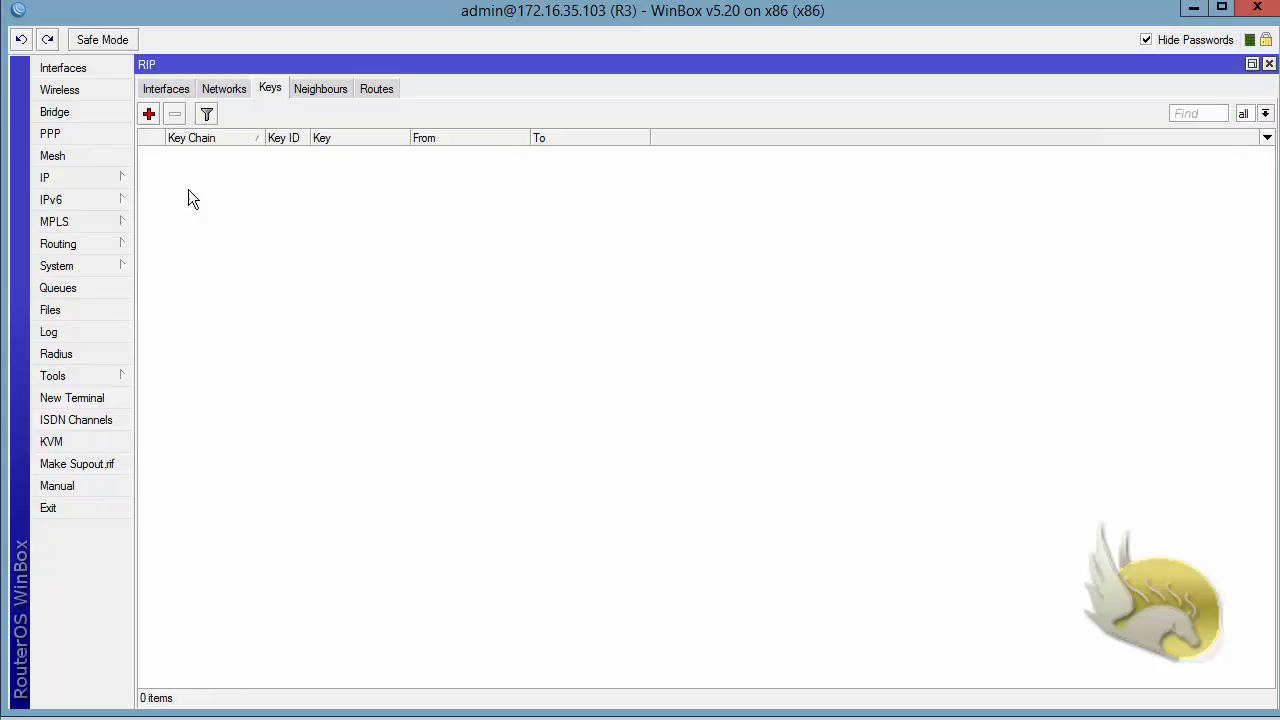
left_click(149, 116)
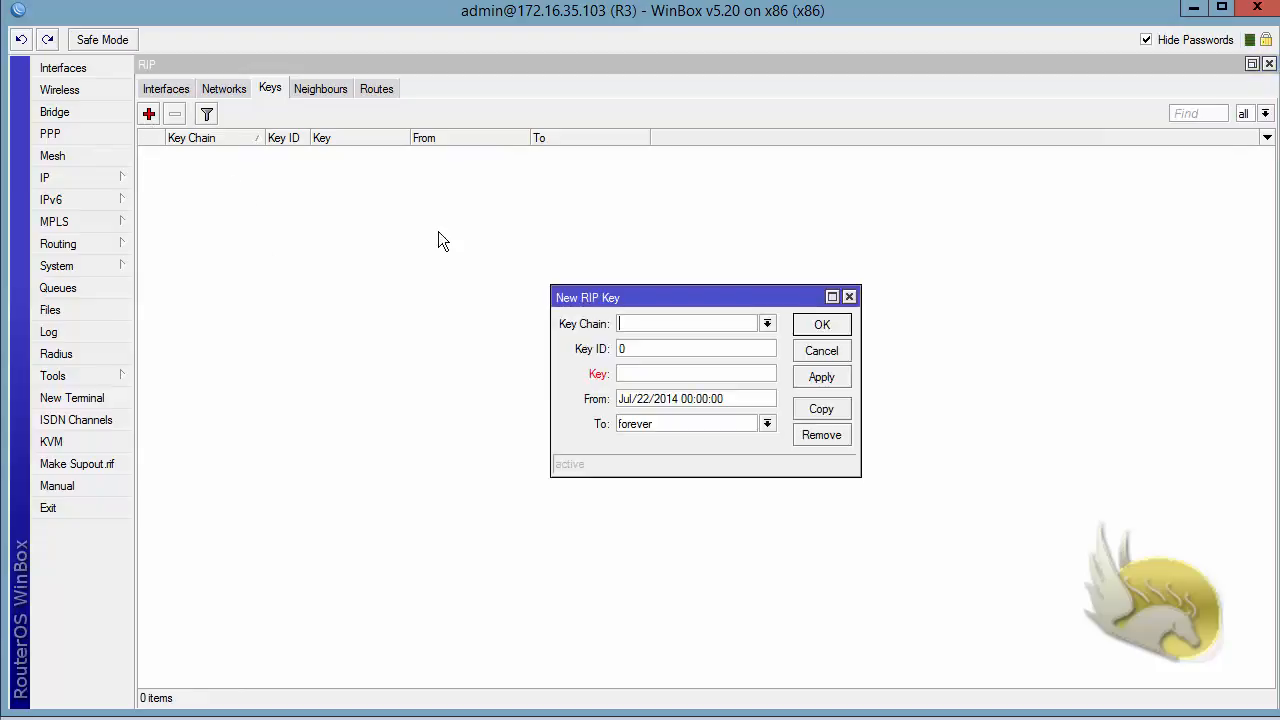
left_click(767, 324)
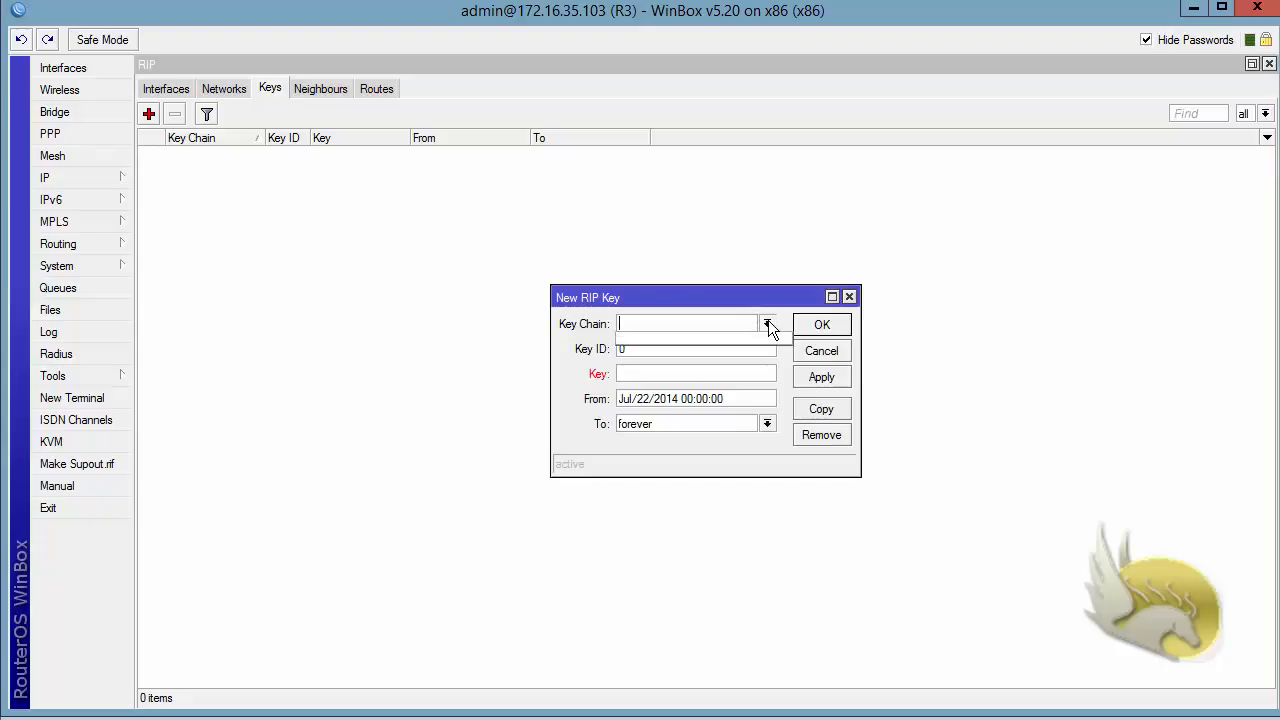
left_click(719, 302)
type("RIP")
double_click(645, 350)
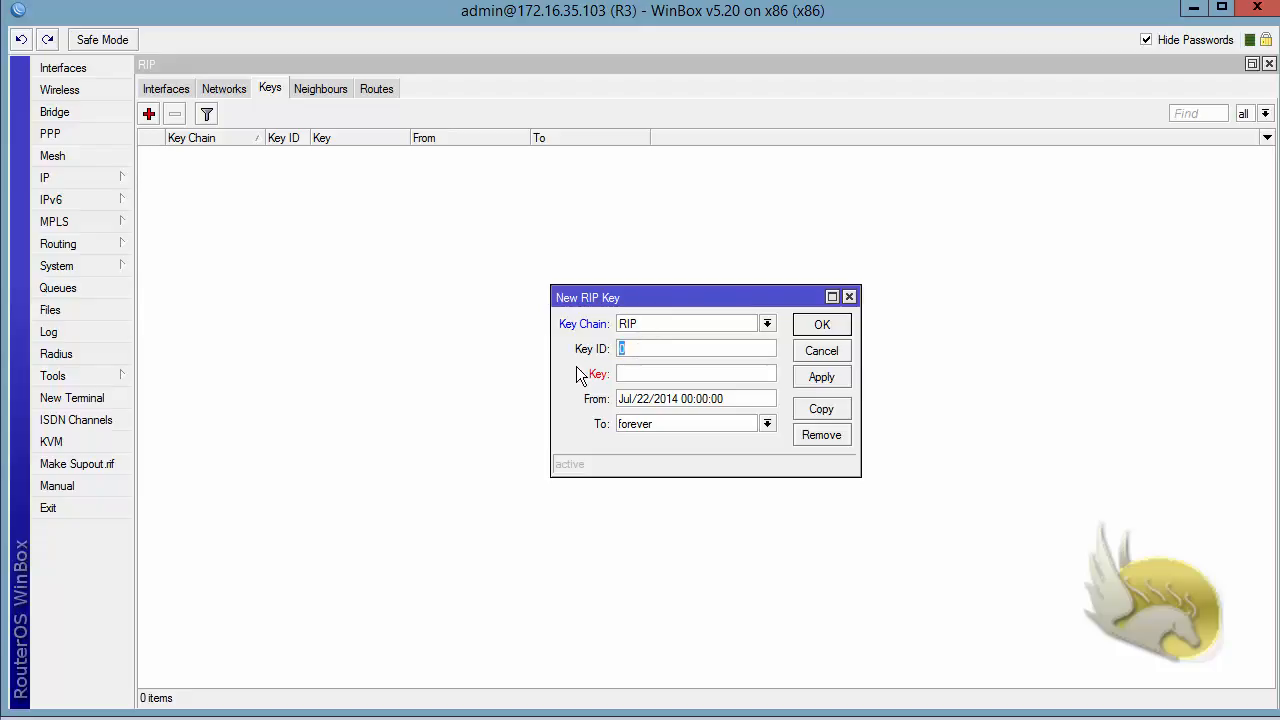
type("1")
left_click(619, 377)
- Enter the authentication key, keep validity from Jul/22/2014 to forever, and save the key
type("123456")
left_click_drag(762, 398, 588, 410)
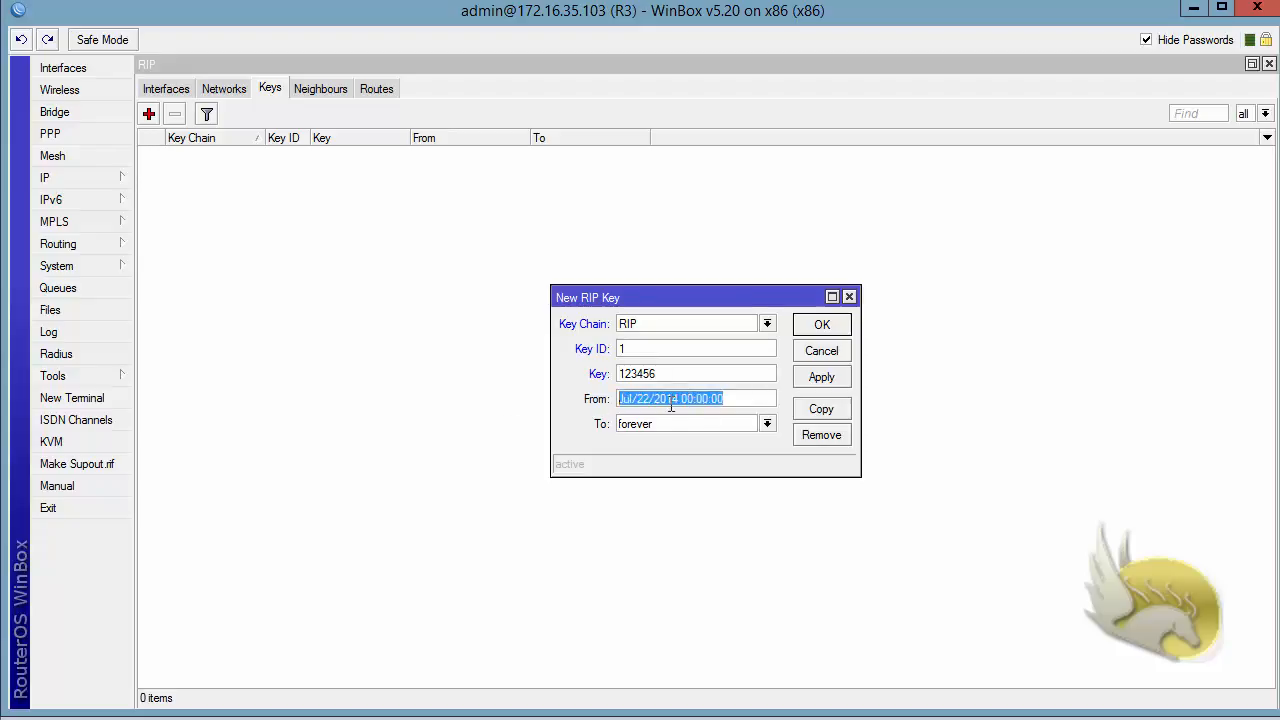
left_click_drag(728, 423, 513, 422)
left_click(767, 423)
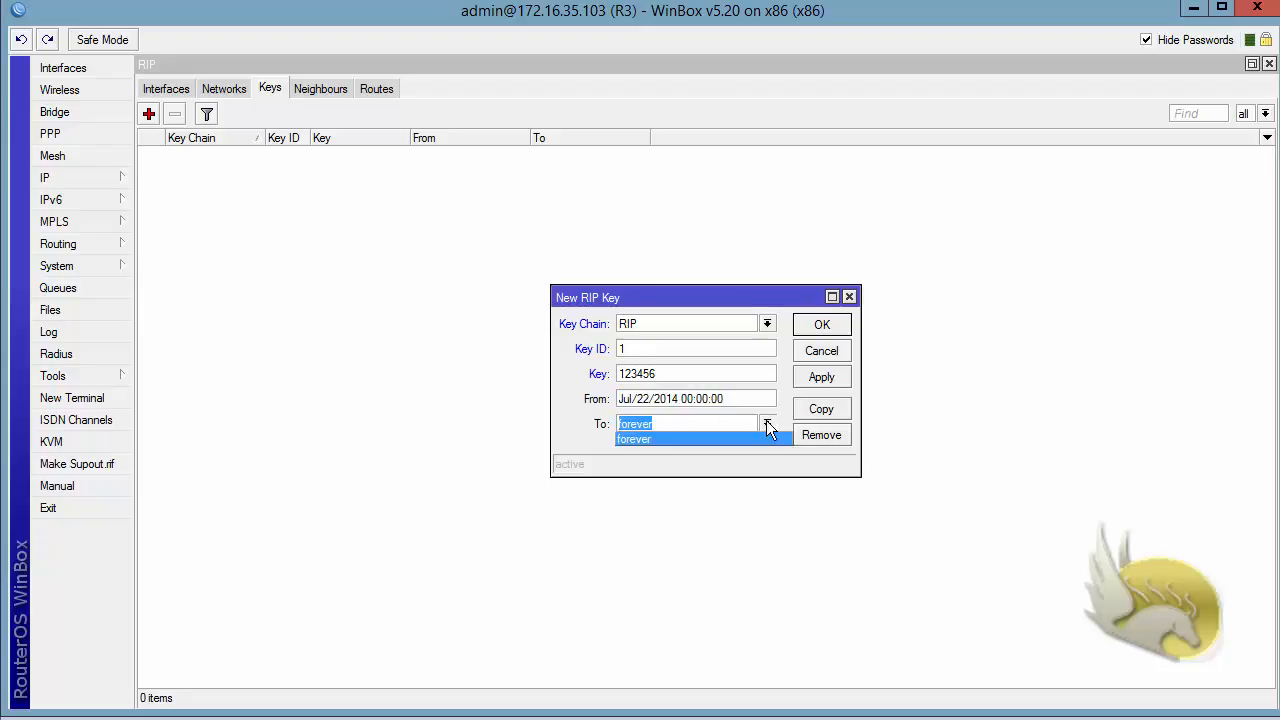
left_click(785, 416)
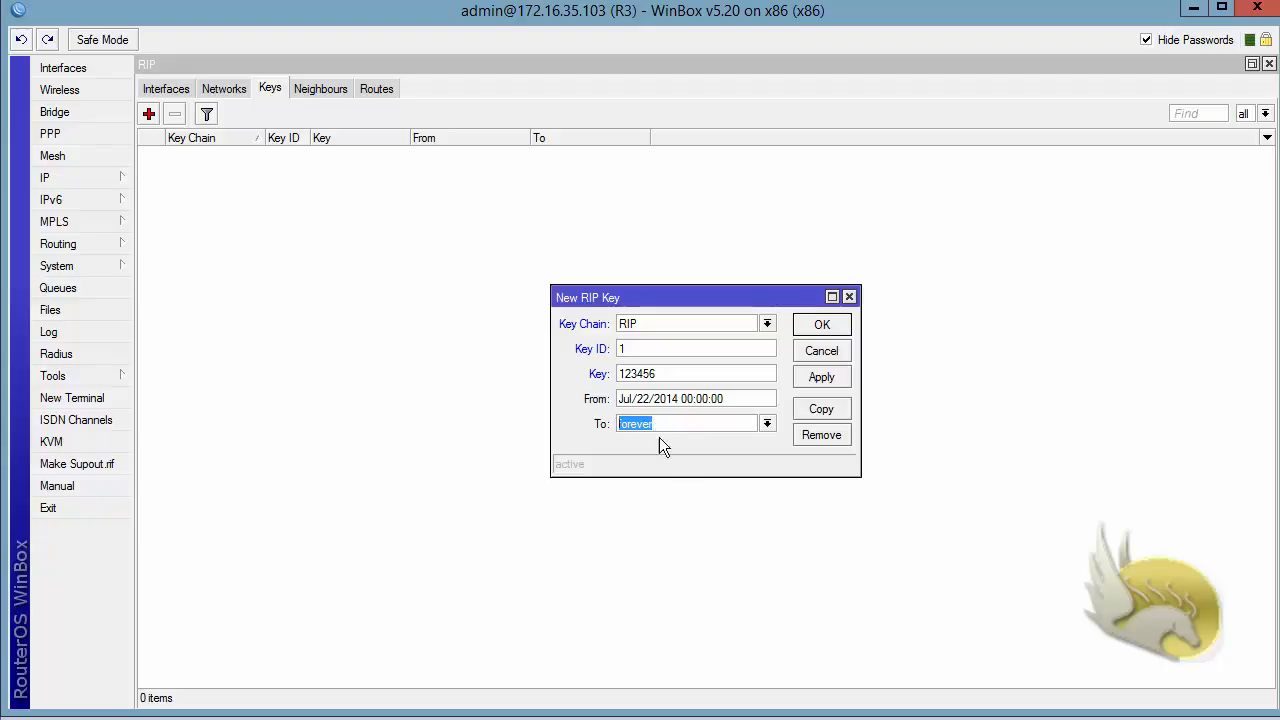
left_click(815, 329)
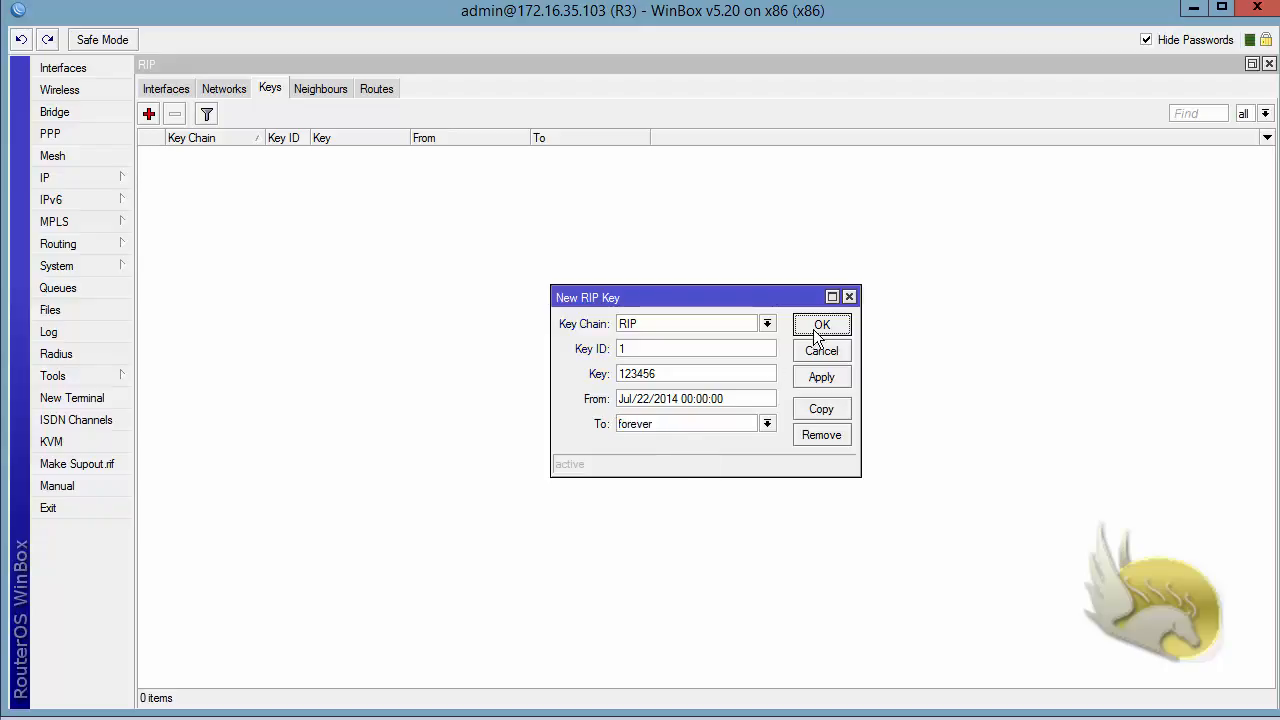
- Set R3's ether1 RIP interface to md5 authentication with key chain RIP and apply it
left_click(165, 88)
double_click(191, 154)
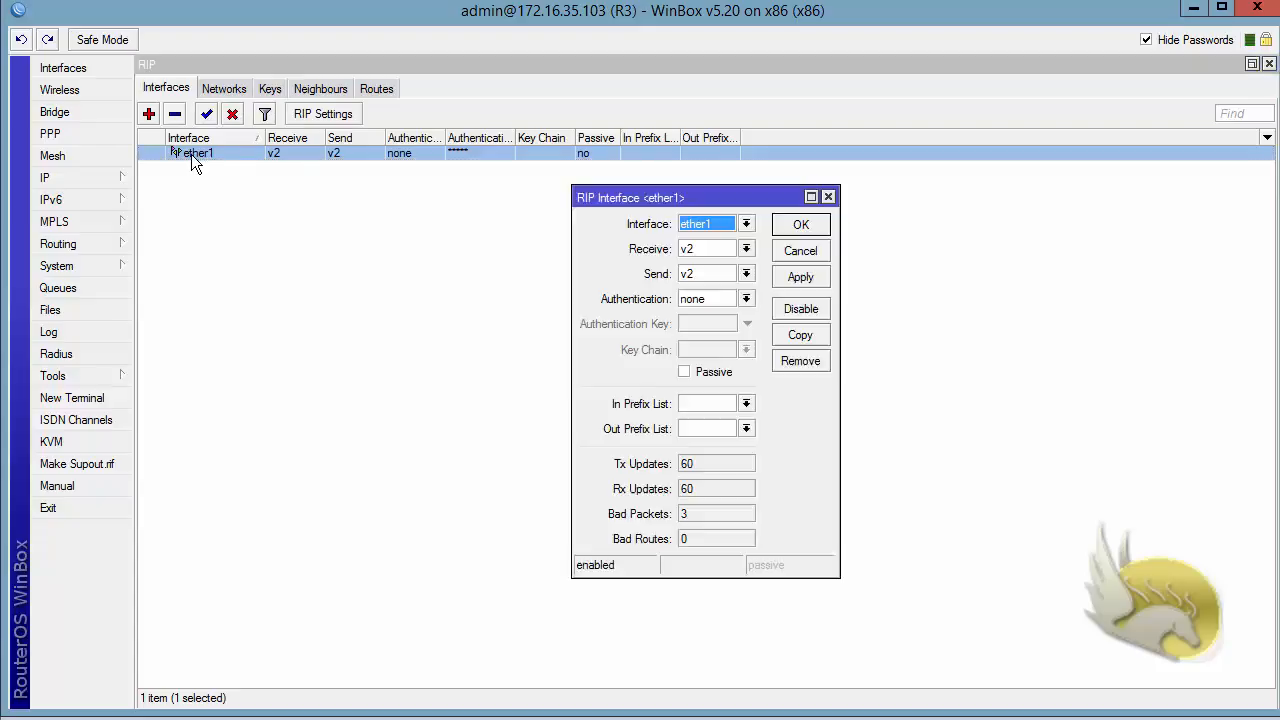
left_click(746, 299)
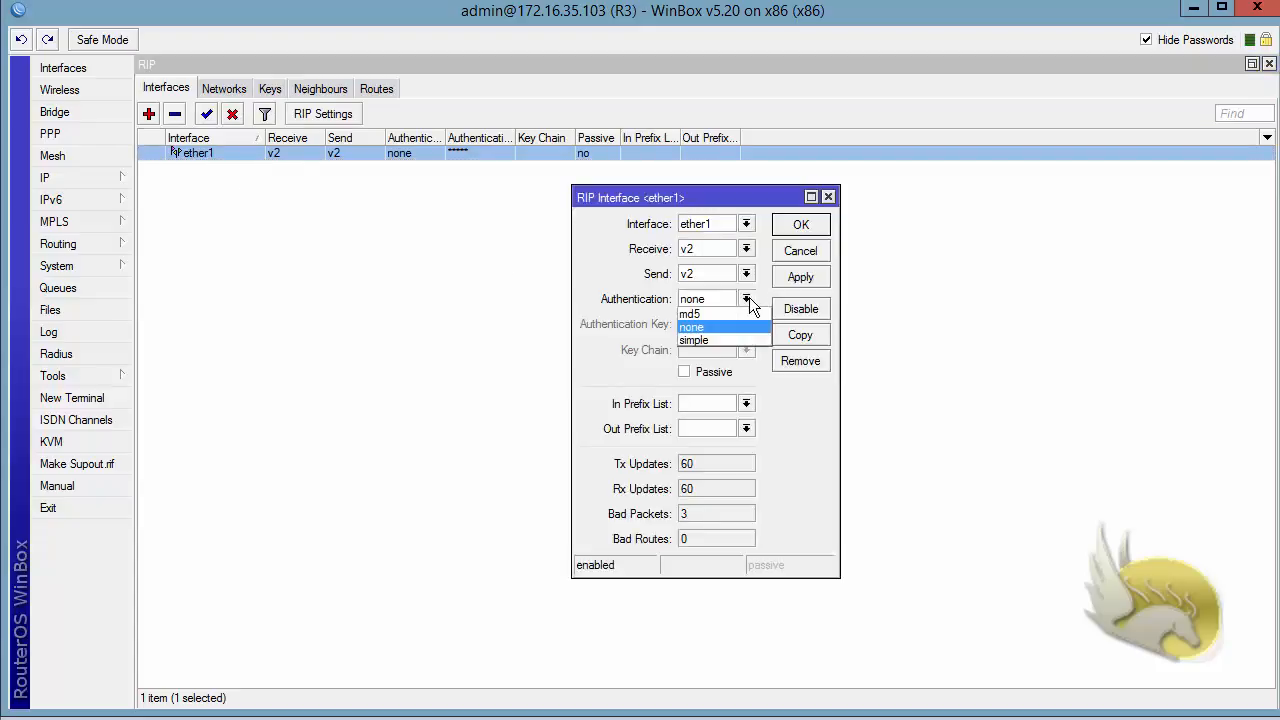
left_click(736, 311)
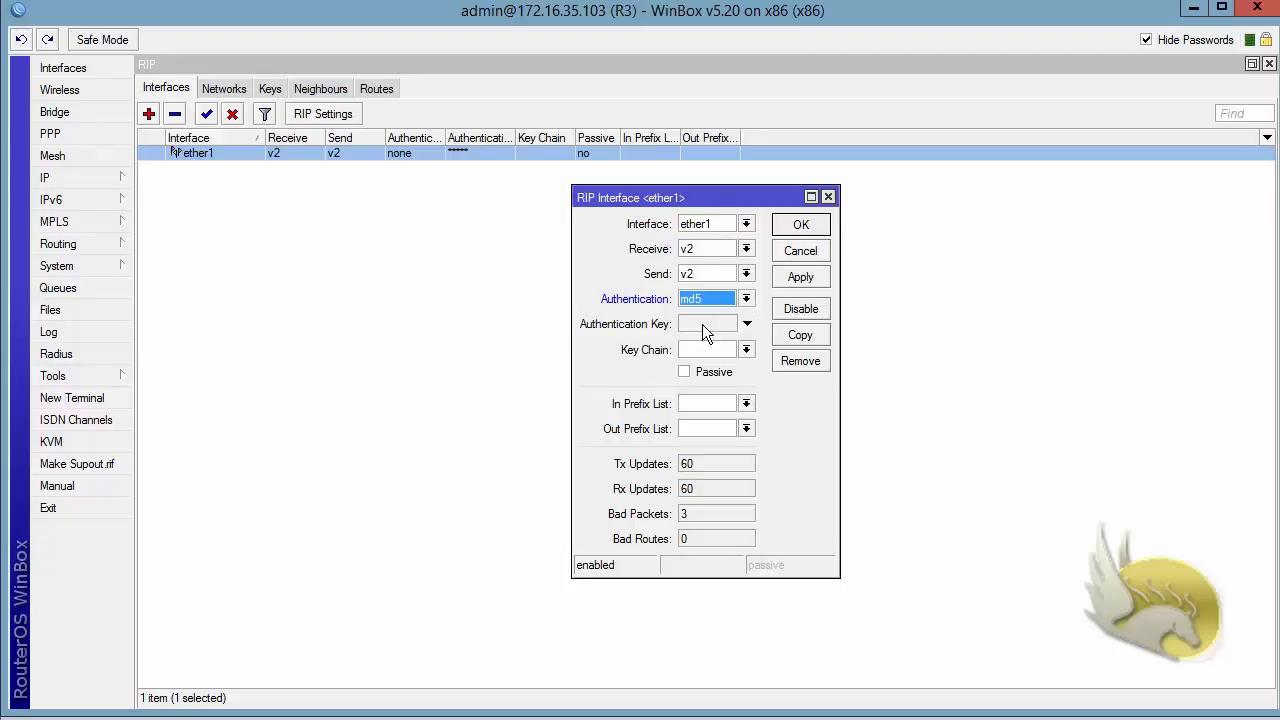
left_click(746, 349)
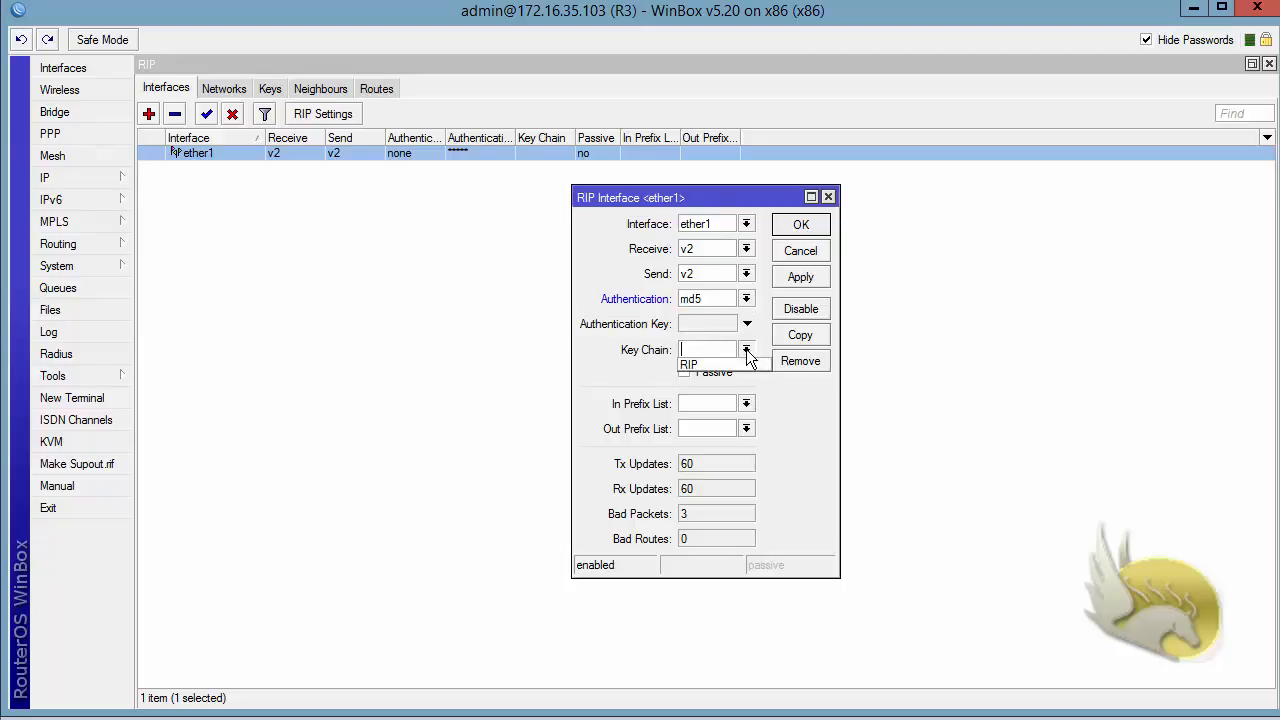
left_click(733, 364)
left_click(800, 277)
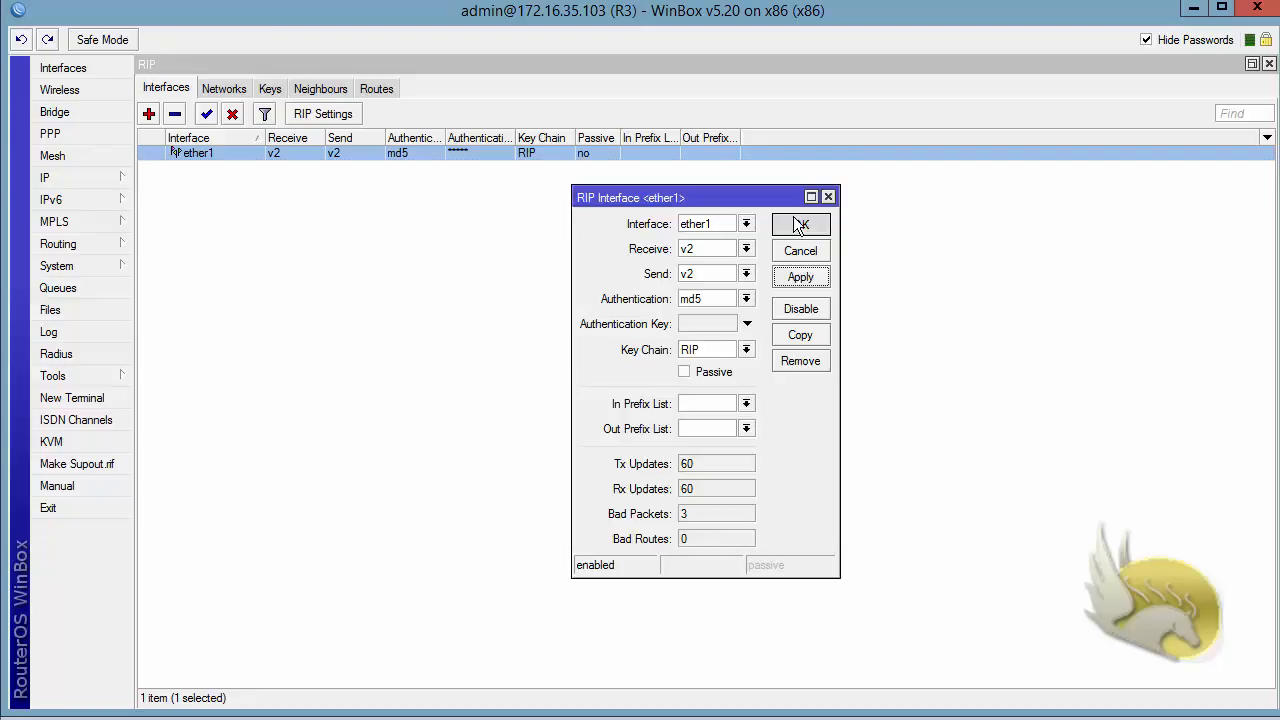
left_click(800, 224)
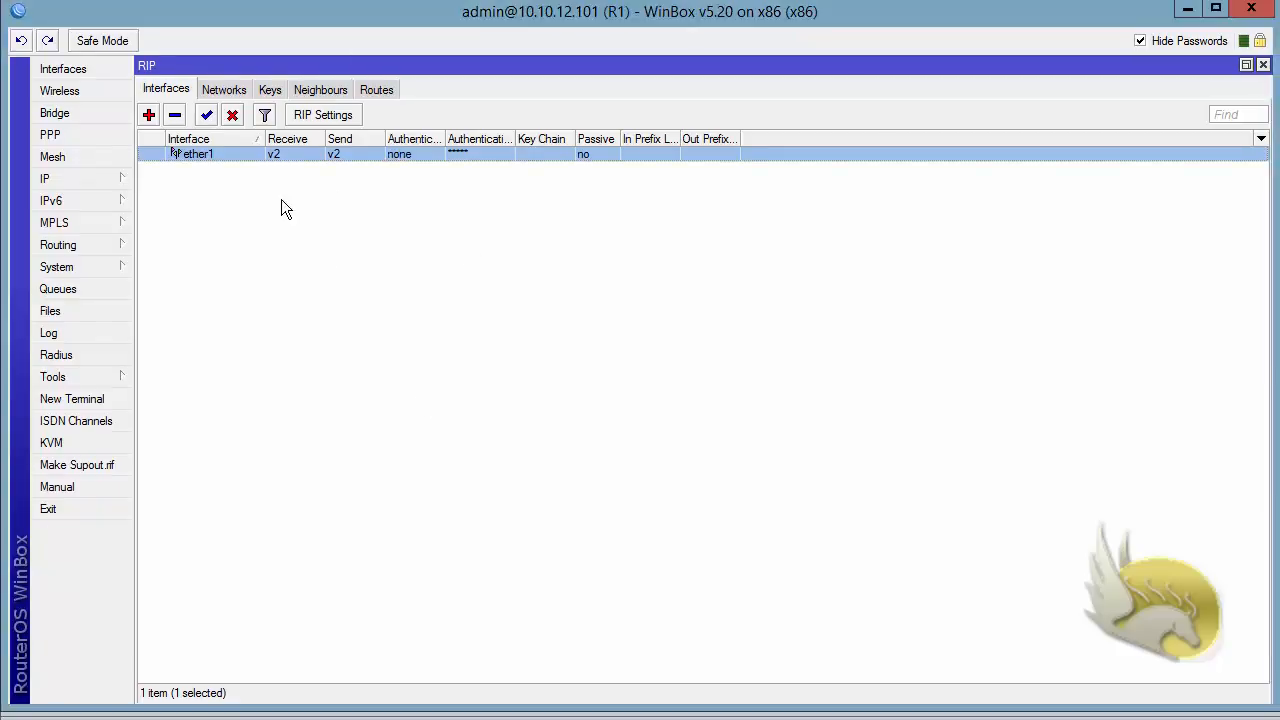
- On R1, add a RIP key with key chain RIP, key ID 1 and the authentication key
left_click(268, 89)
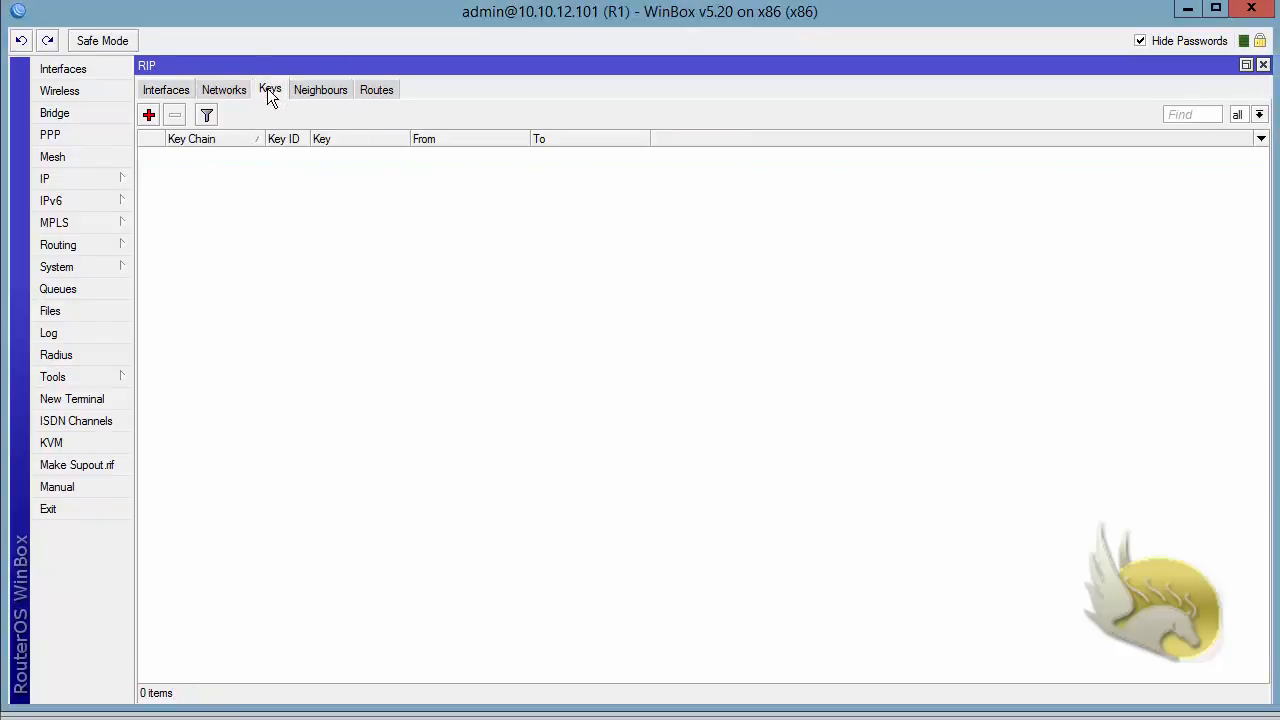
left_click(148, 115)
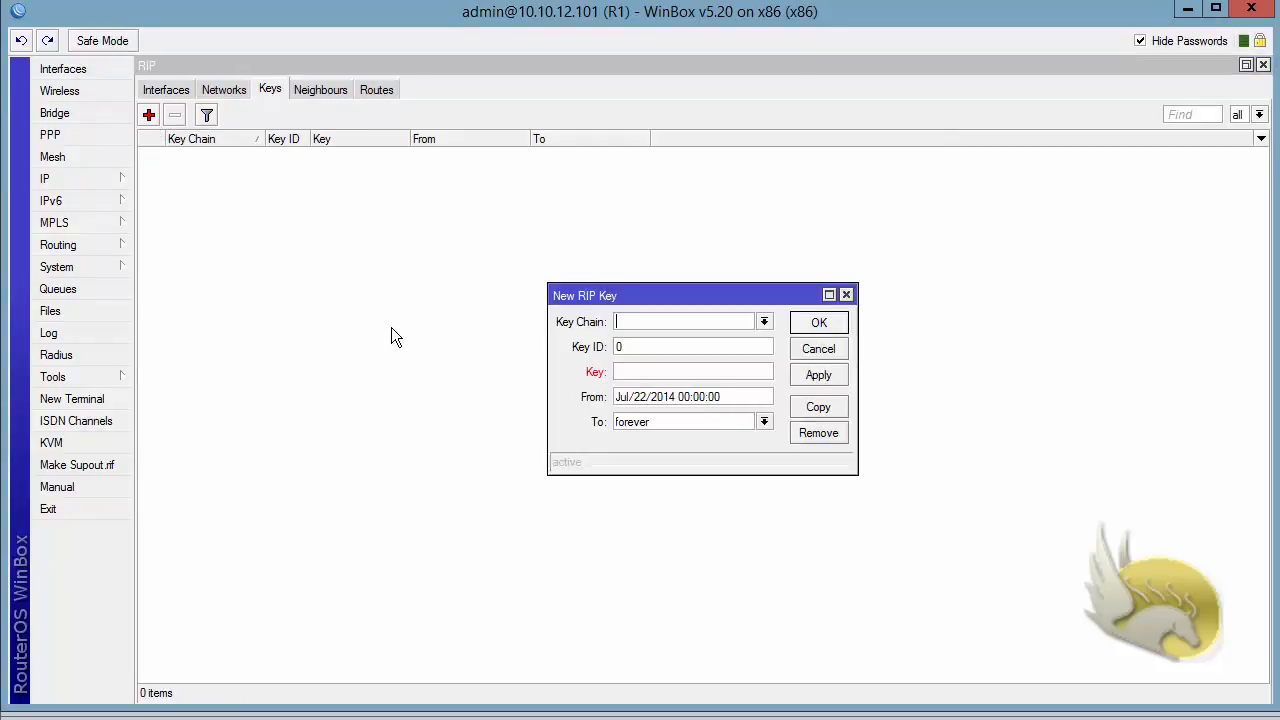
type("RIP")
key("Tab")
type("1")
type("123456")
left_click(812, 330)
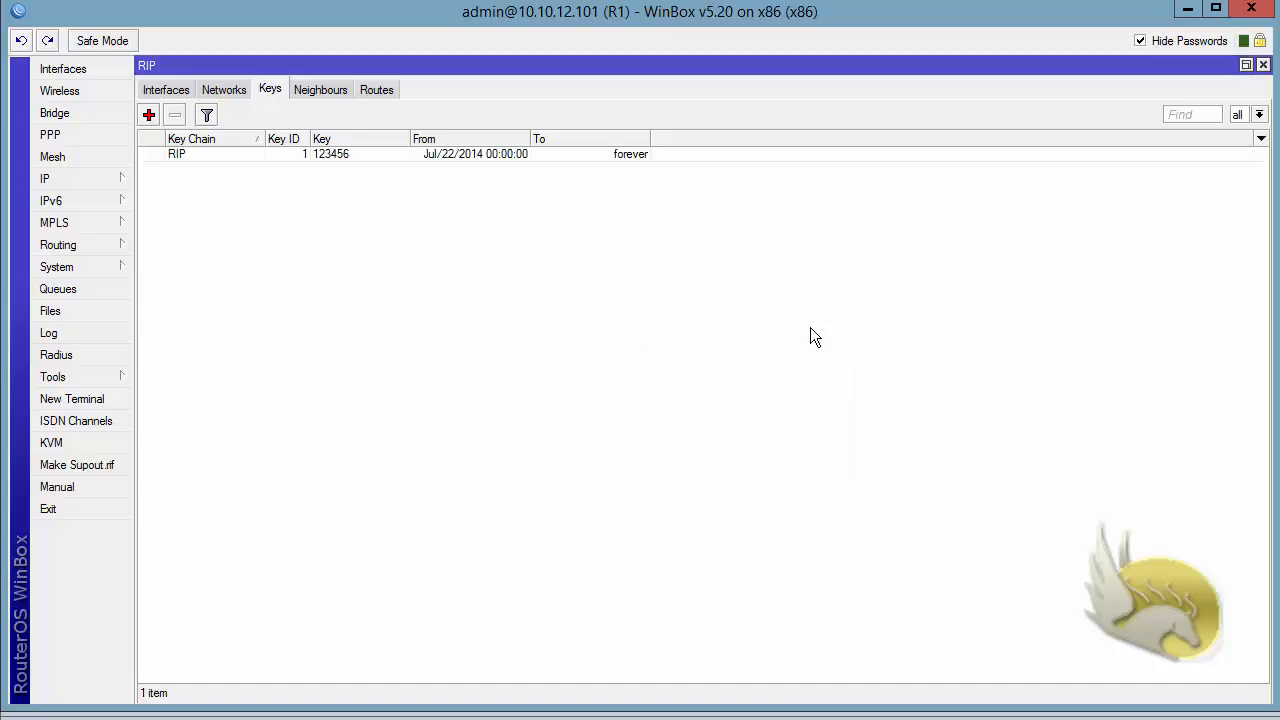
- Give R1's ether1 md5 RIP authentication with key chain RIP, then view the learned RIP routes
left_click(166, 91)
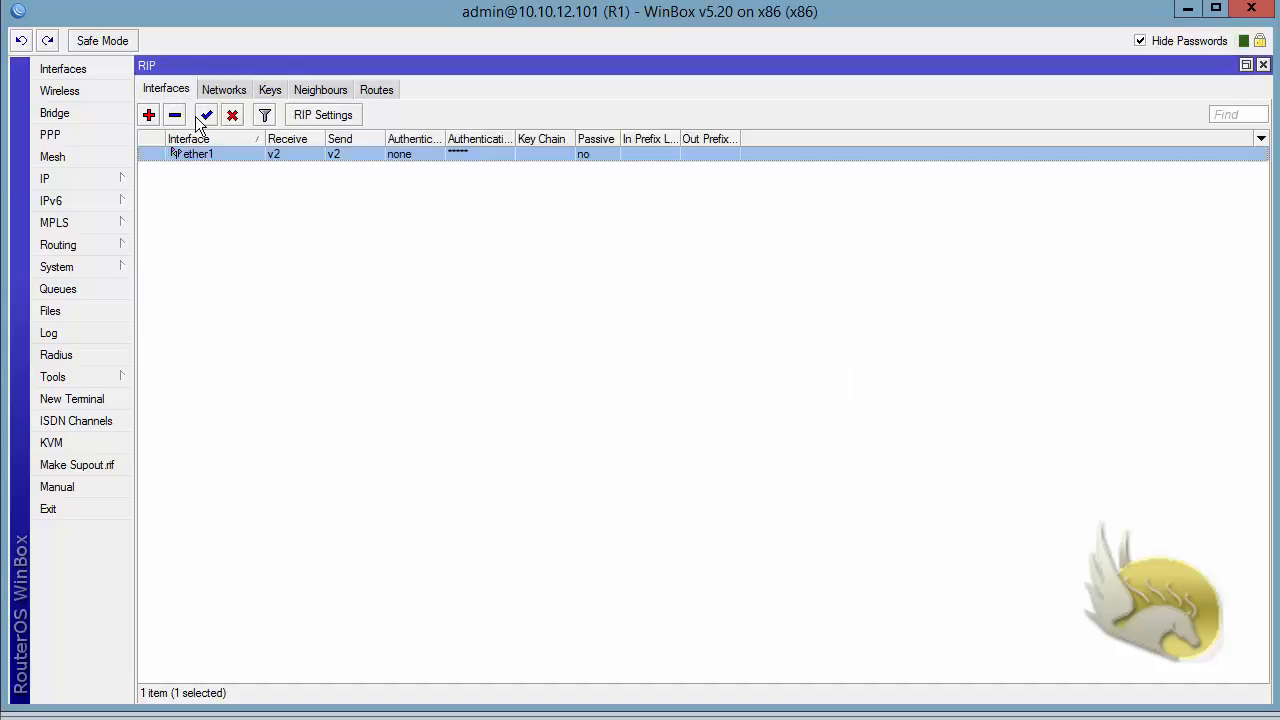
double_click(208, 160)
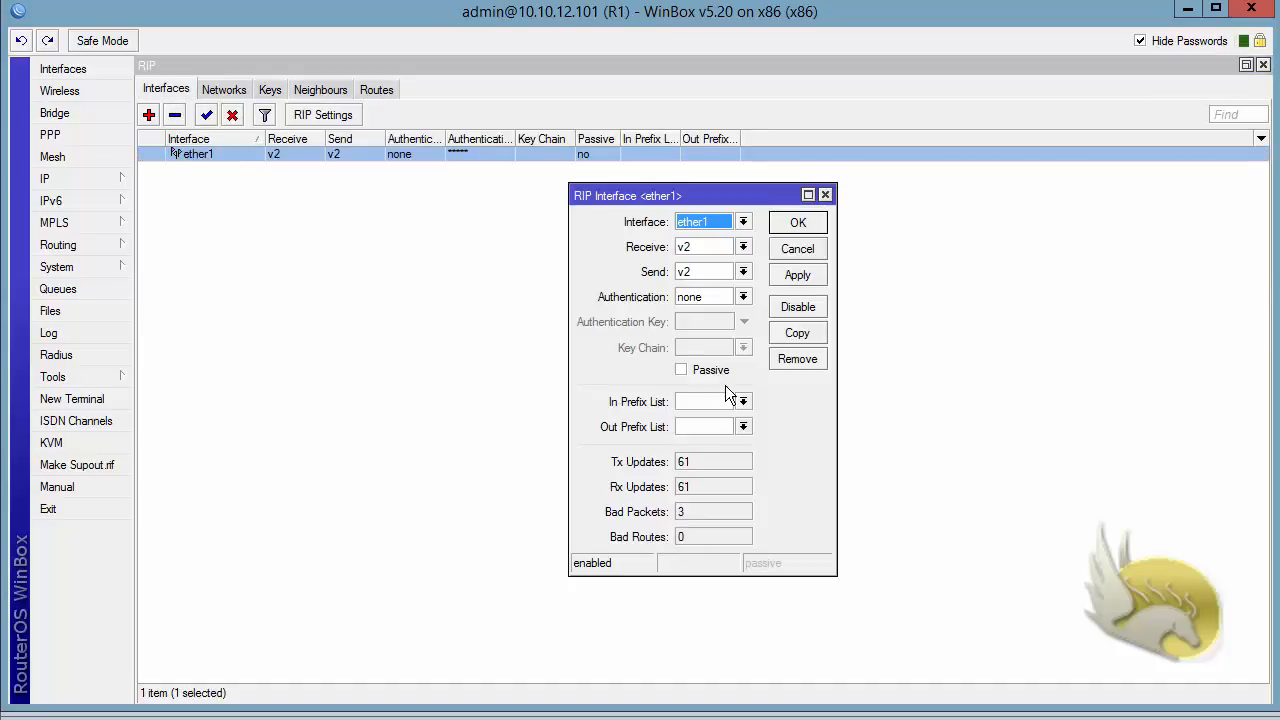
left_click(743, 299)
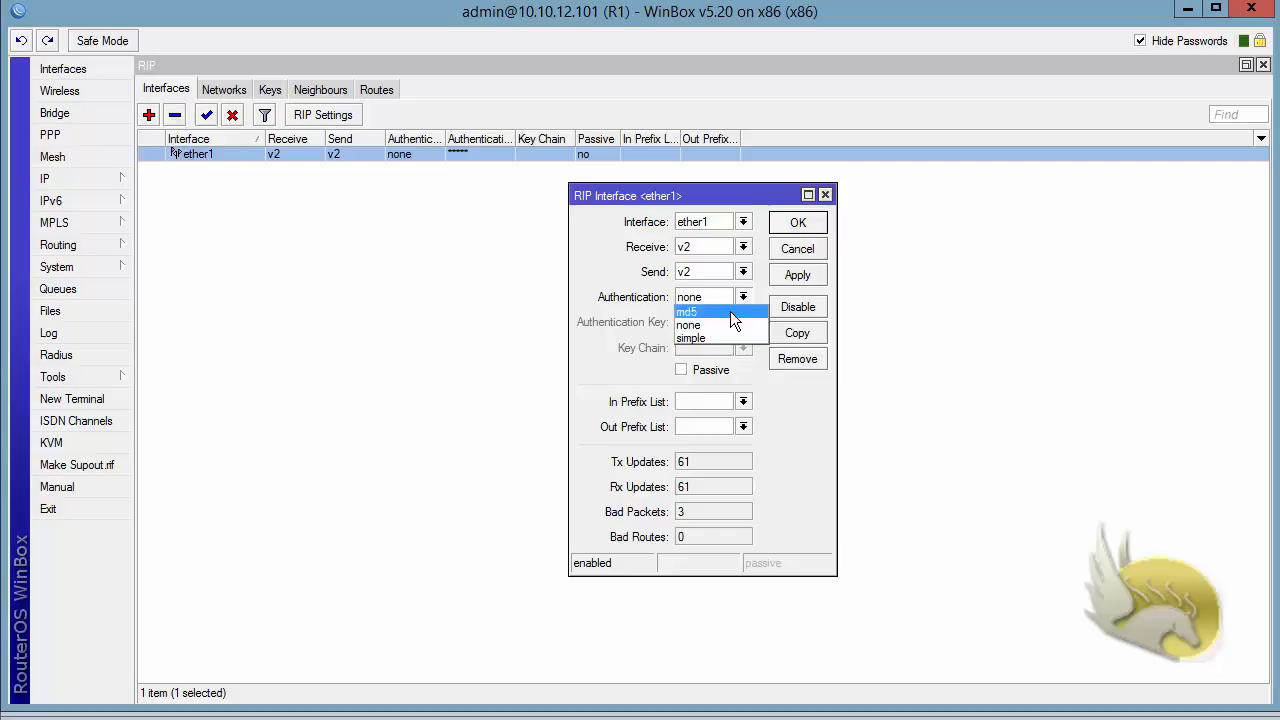
left_click(731, 313)
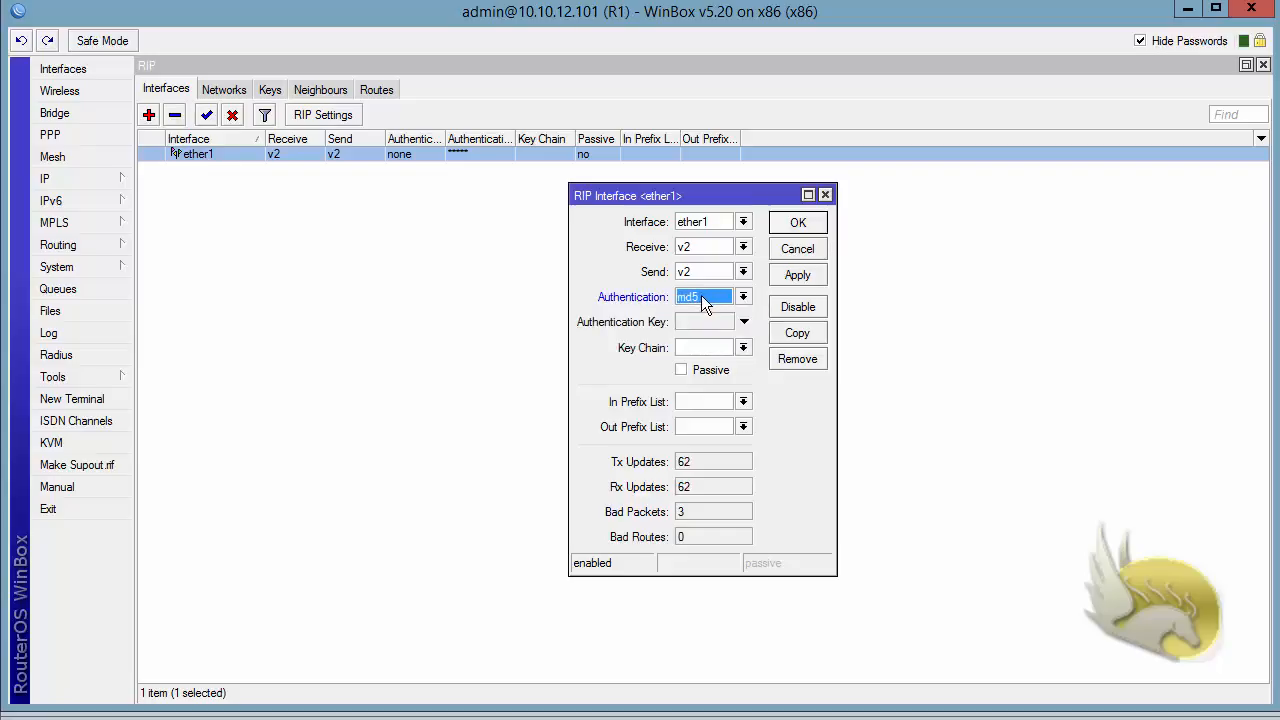
left_click(743, 347)
left_click(700, 362)
left_click(789, 276)
left_click(792, 228)
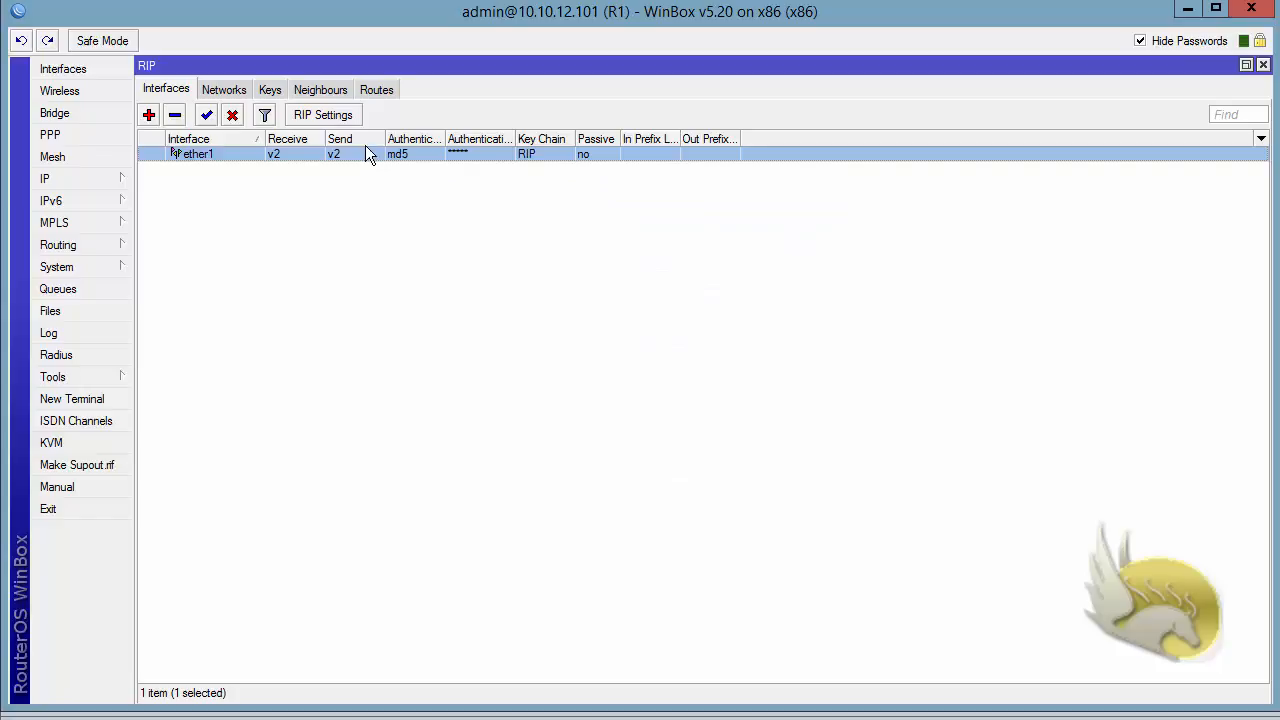
left_click(376, 89)
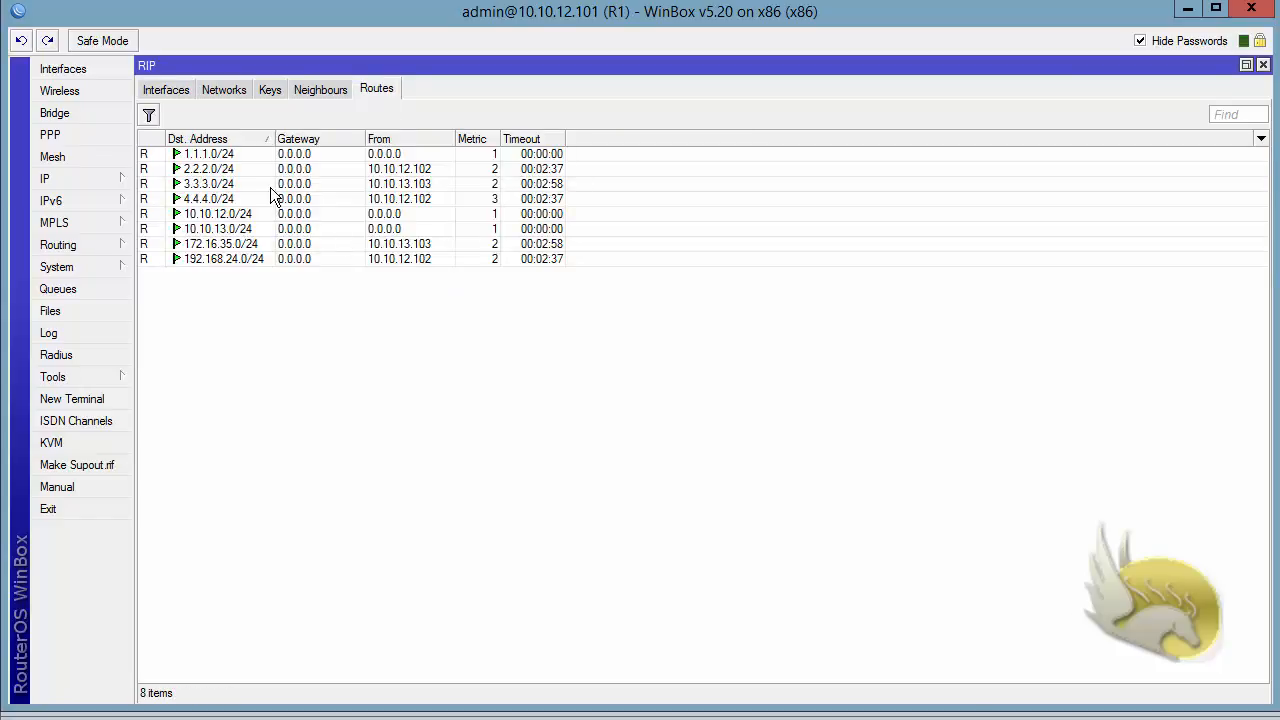
- Inspect the 3.3.3.0/24 route from 10.10.13.103, then return to the RIP keys list
left_click(347, 184)
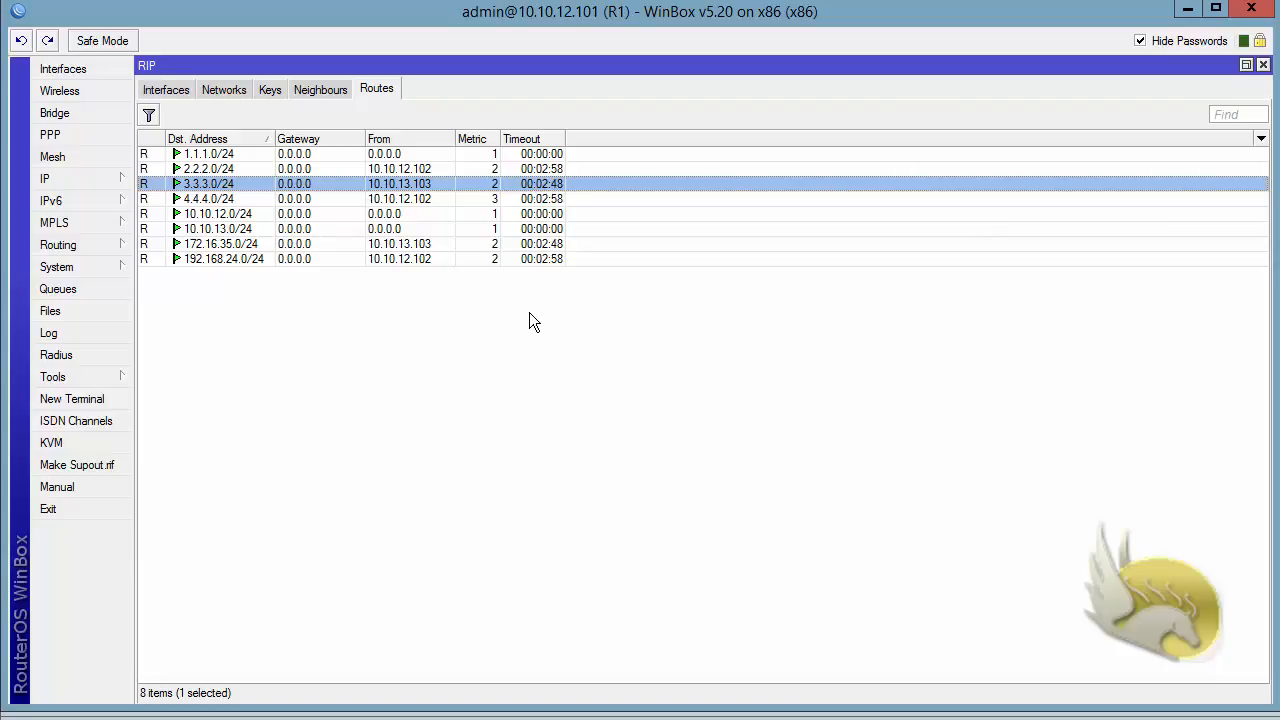
left_click(270, 90)
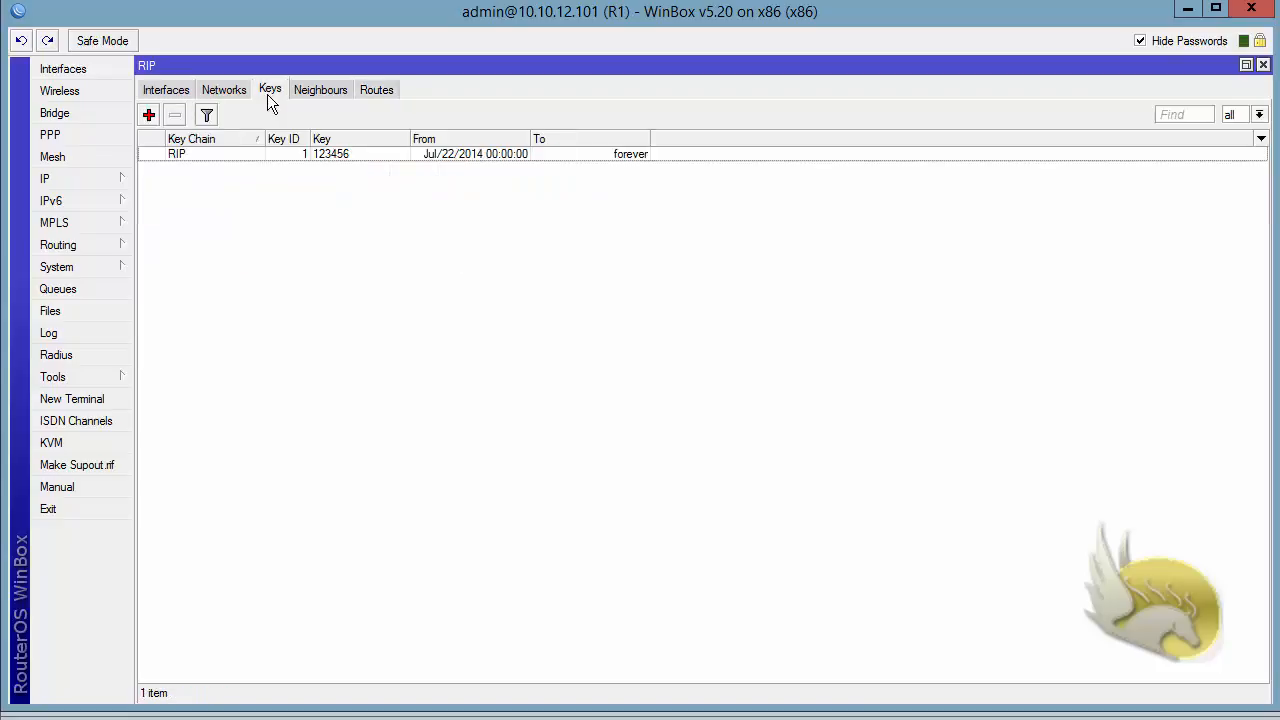
- Change the RIP key's ID from 1 to 11, then check the RIP routes list
double_click(221, 155)
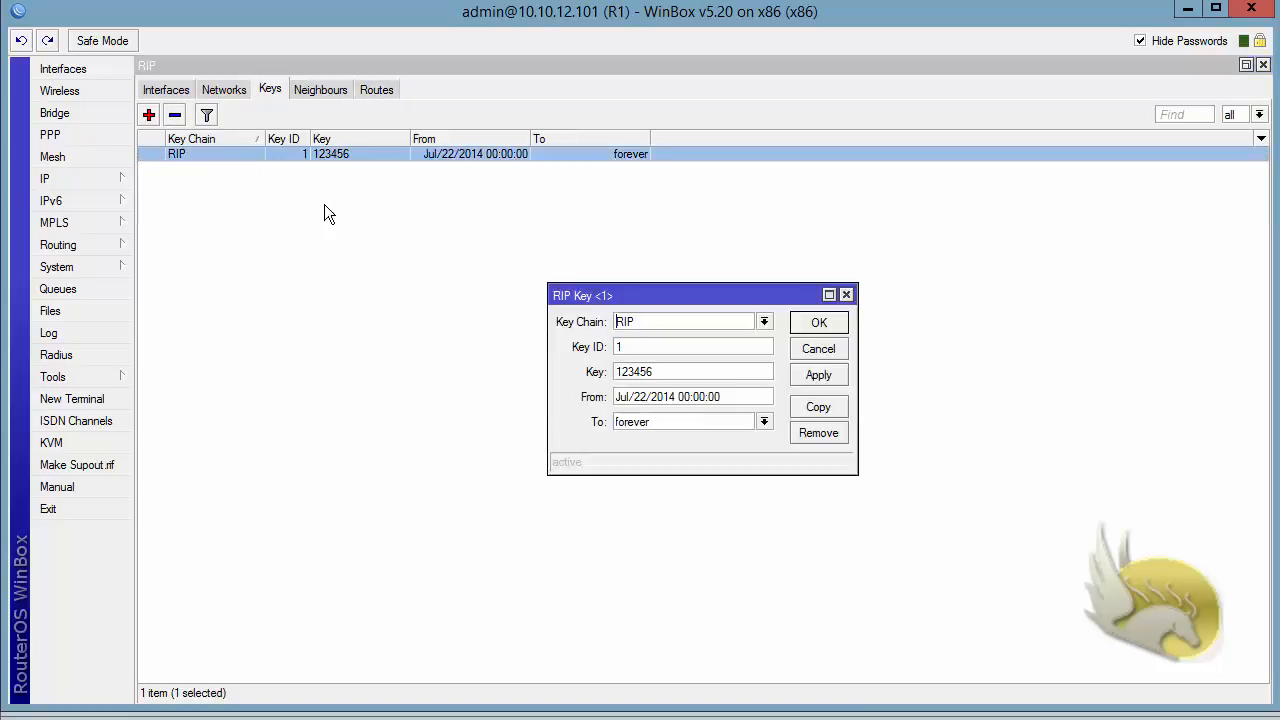
left_click_drag(652, 349, 521, 320)
type("11")
left_click(819, 324)
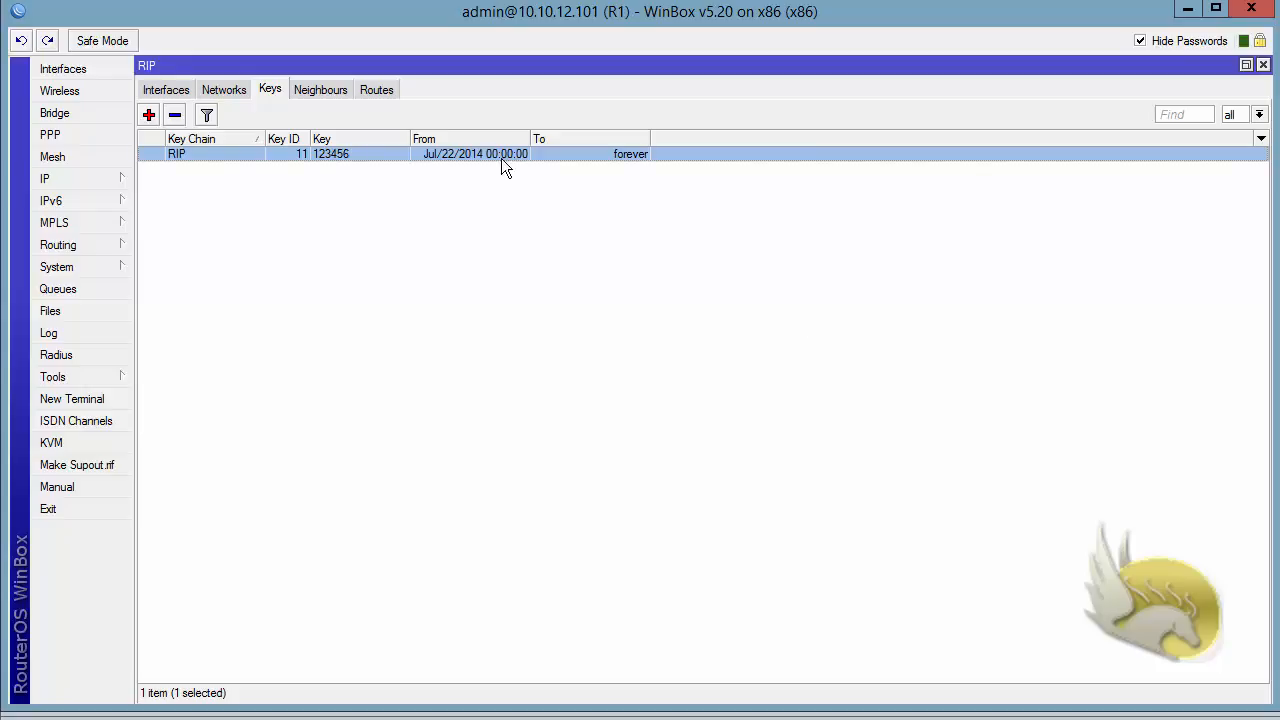
left_click(380, 90)
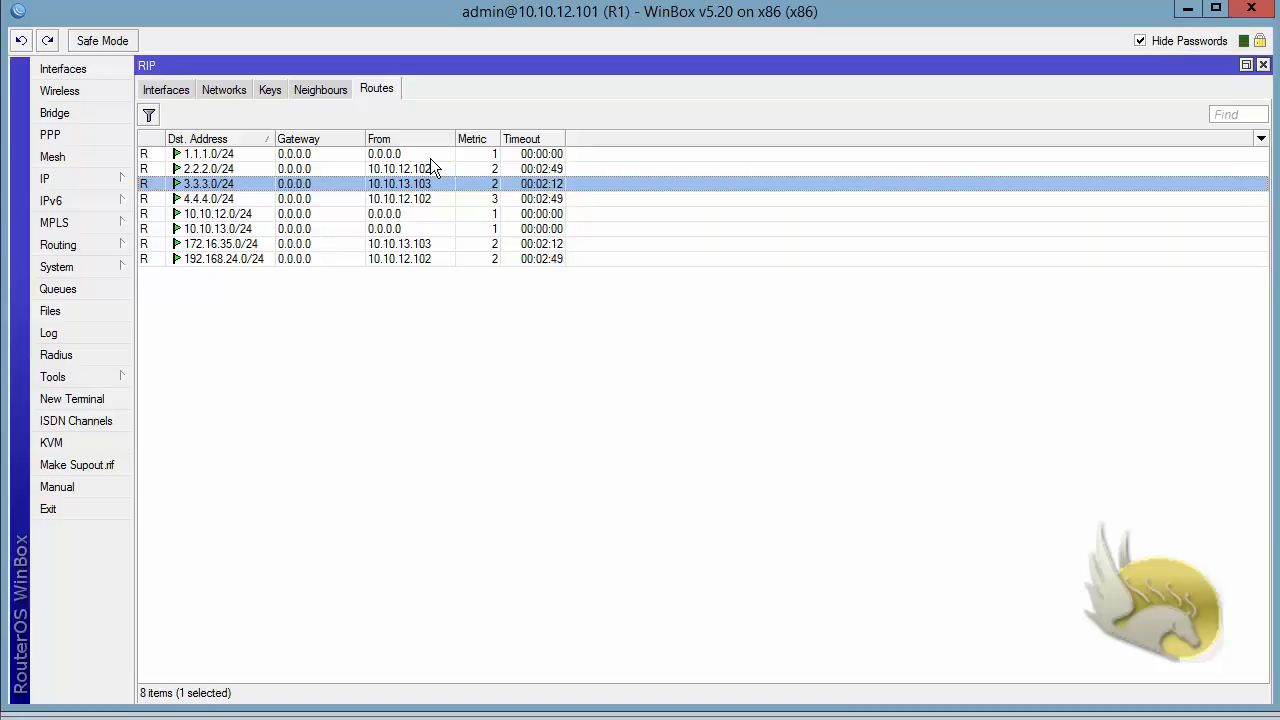
- Restore the RIP key ID to 1, recheck the RIP routes, and return to the interfaces list
left_click(272, 92)
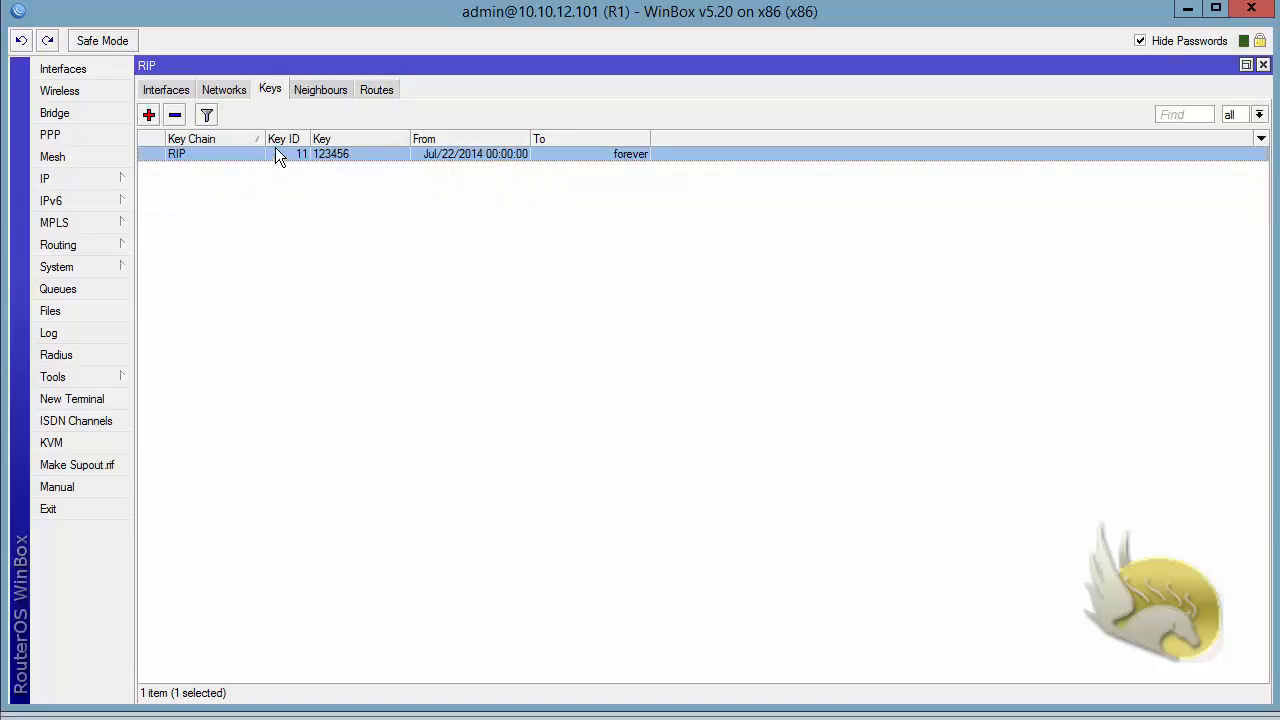
double_click(275, 150)
left_click(652, 346)
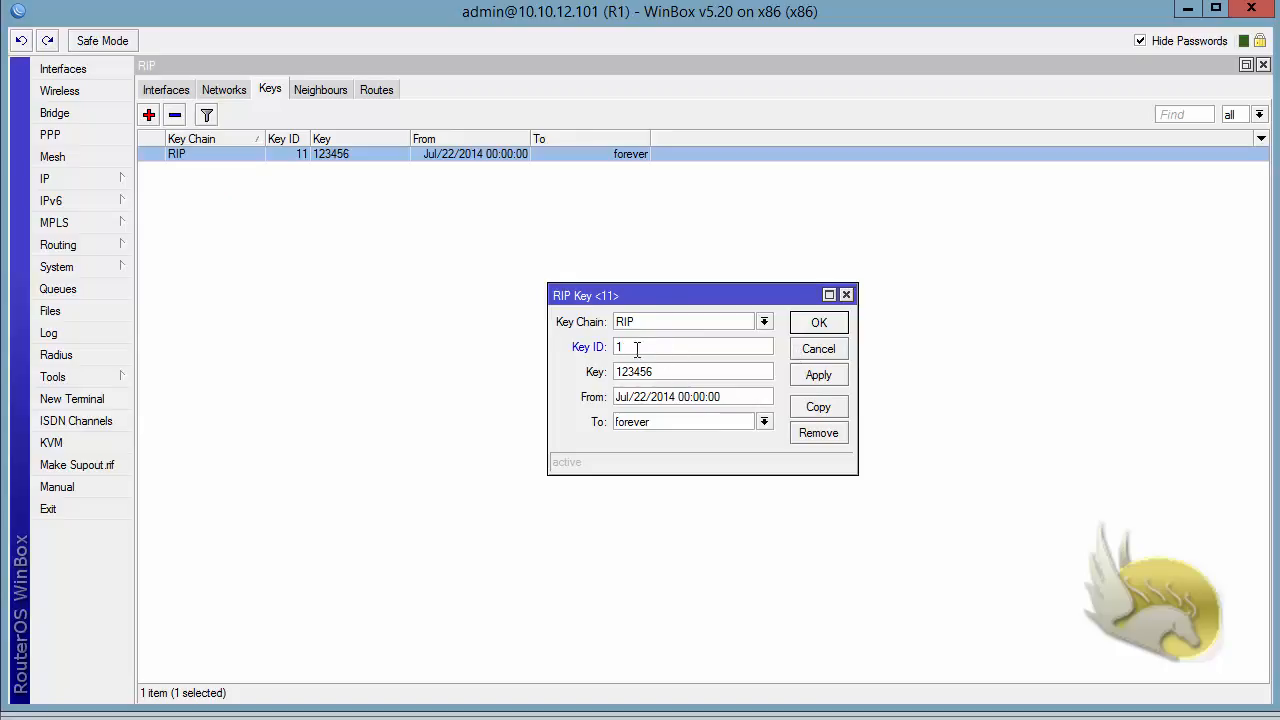
left_click(816, 323)
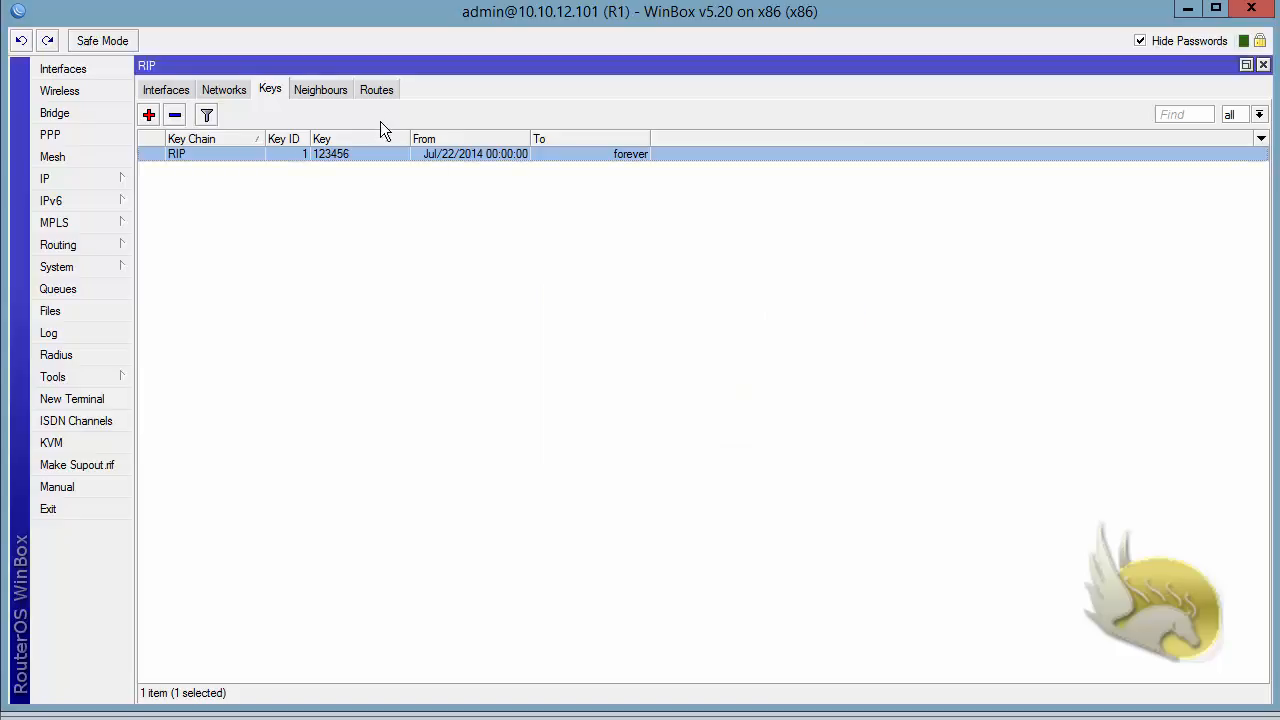
left_click(376, 90)
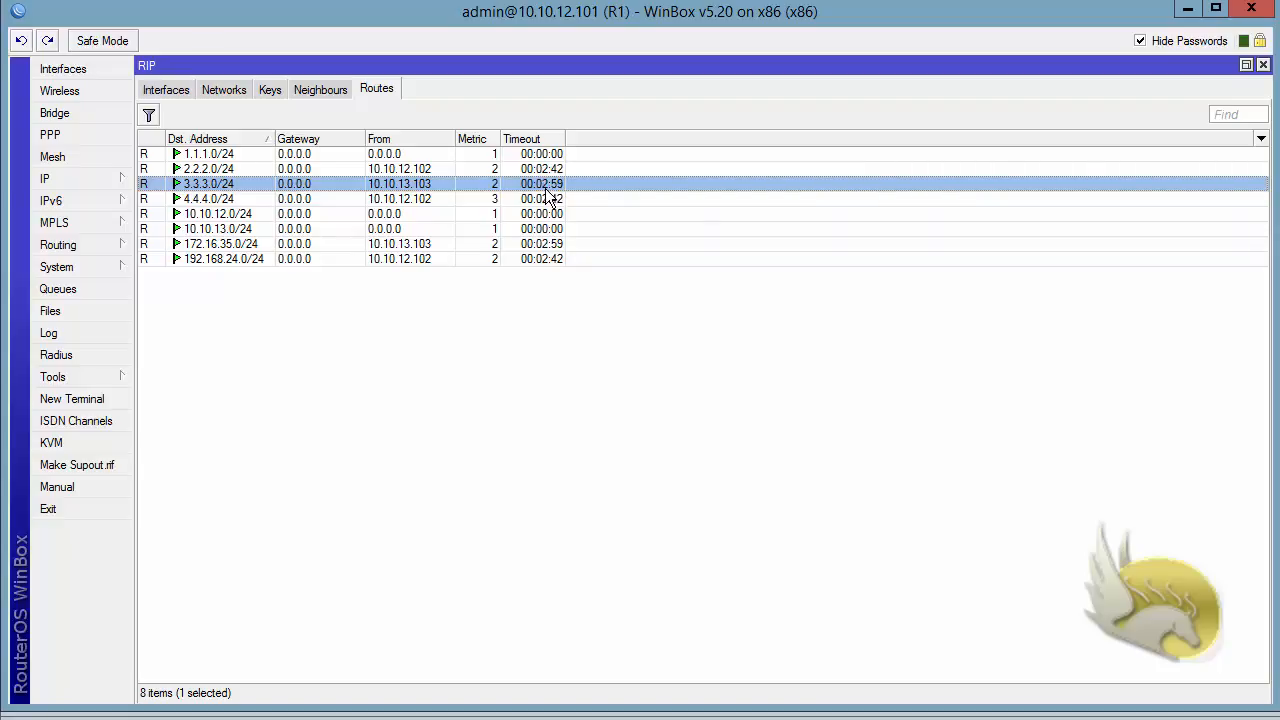
left_click(173, 91)
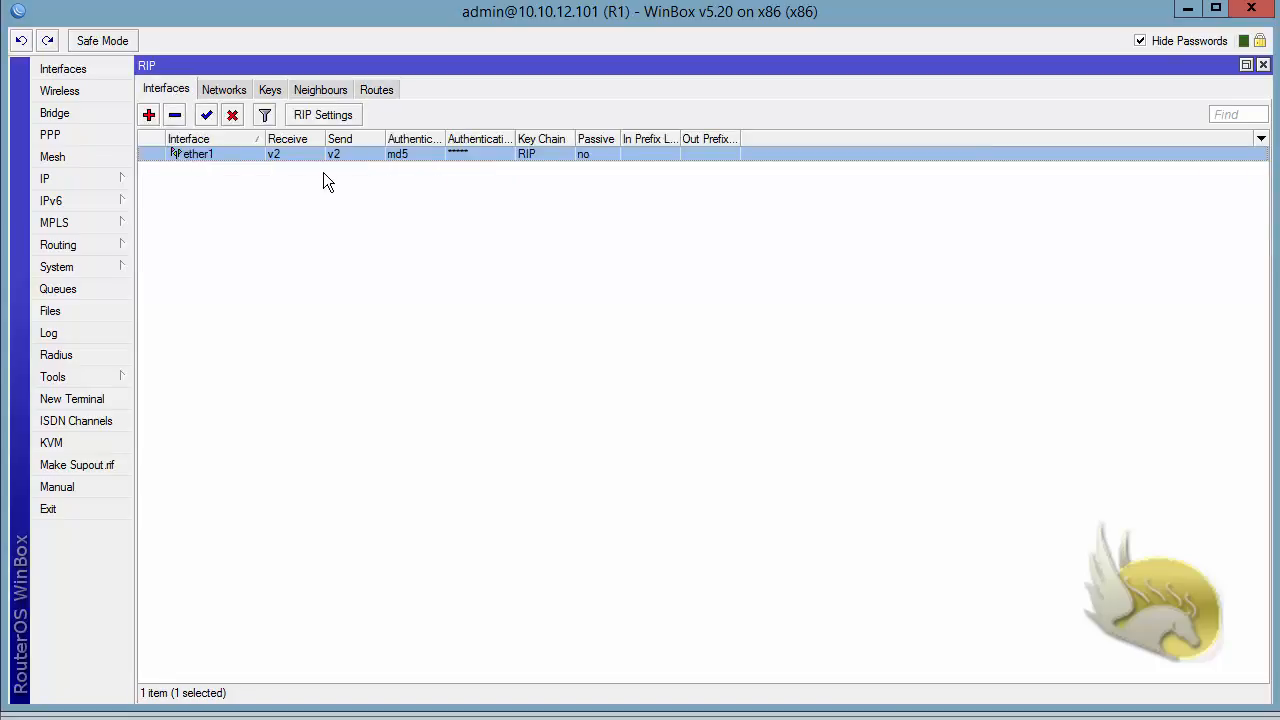